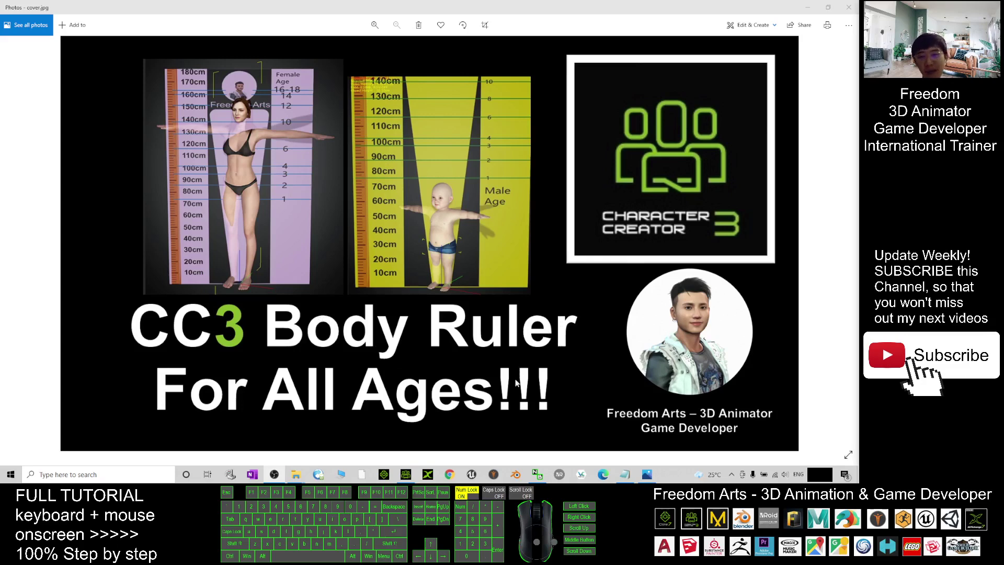
Hide the floor grid with Ctrl+G, leaving the avatar and female ruler on plain grey
left_click(407, 474)
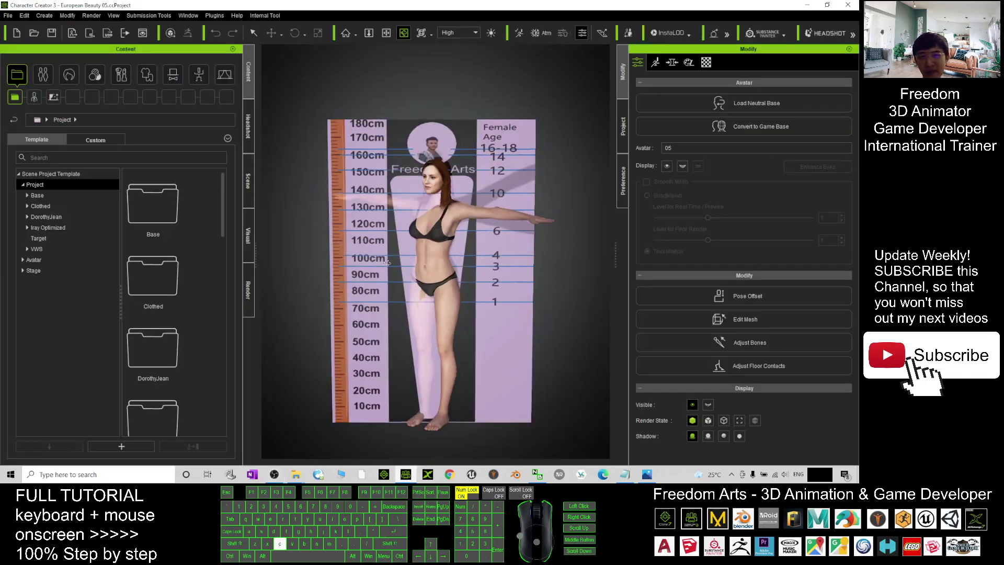
scroll(541, 236, "up", 3)
scroll(542, 235, "up", 2)
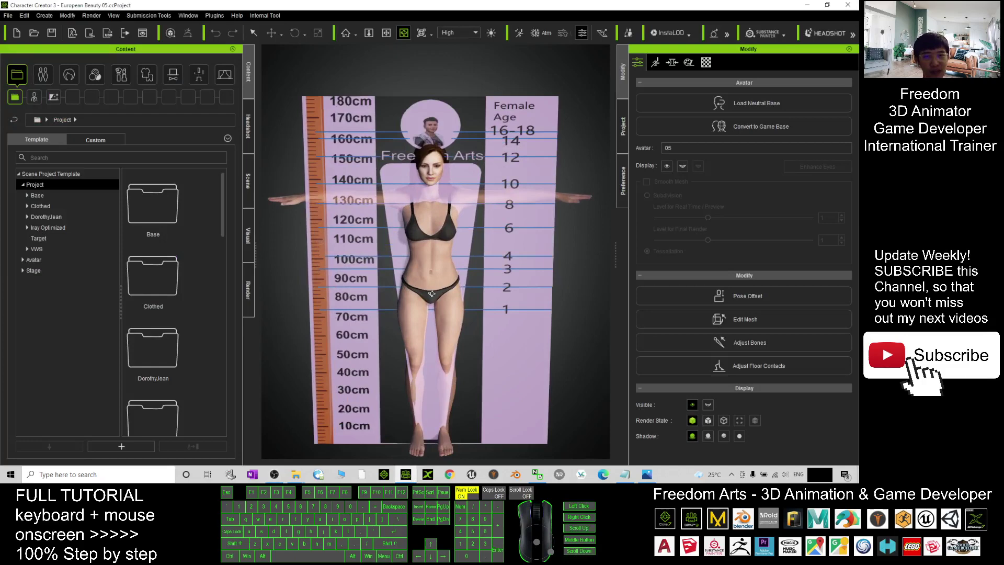
scroll(443, 270, "up", 2)
mouse_move(443, 270)
left_mouse_down("alt")
mouse_move(532, 290)
mouse_move(418, 260)
mouse_move(451, 245)
left_mouse_up("alt")
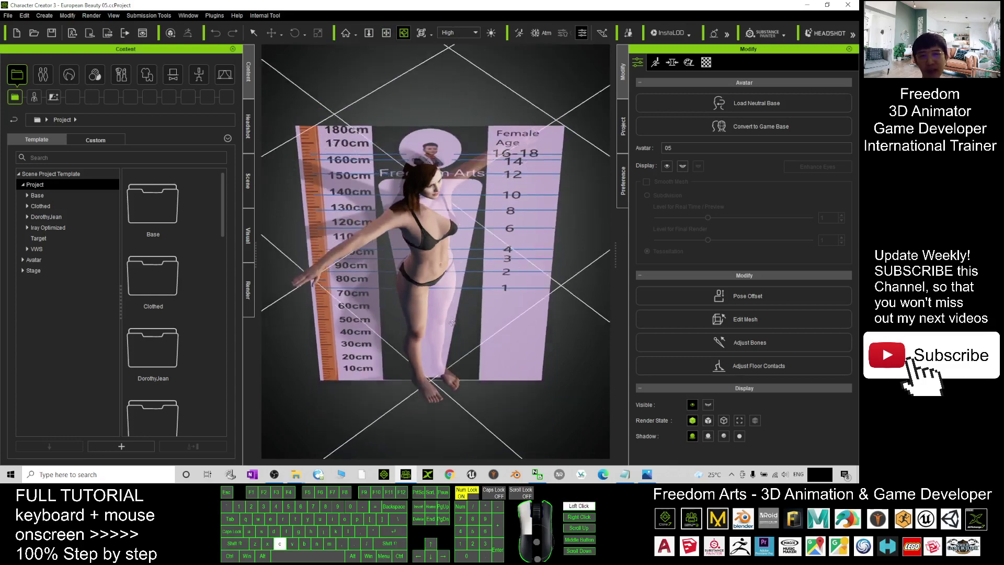
key("ctrl+g")
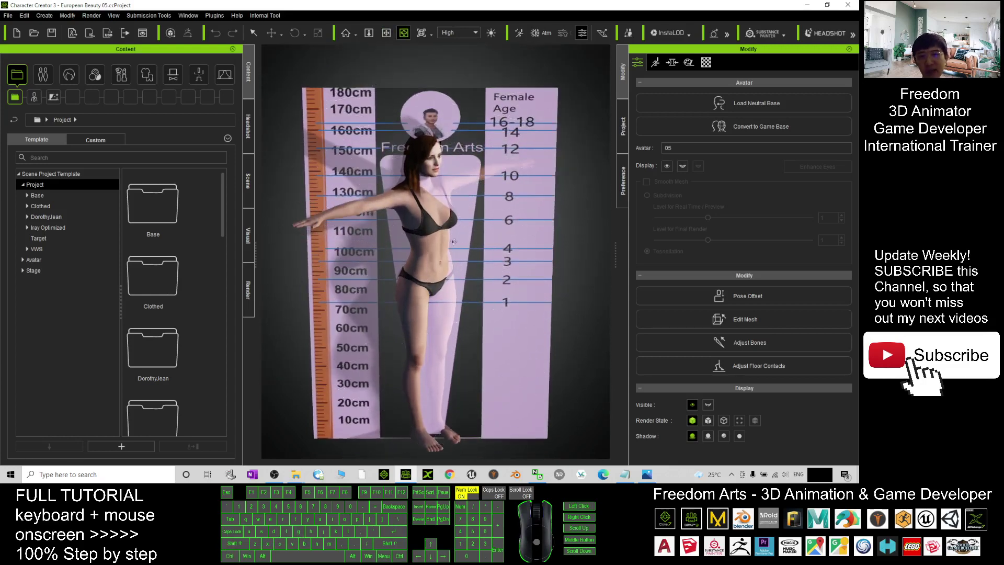
scroll(451, 244, "up", 2)
left_click_drag(520, 87, 500, 99, "alt")
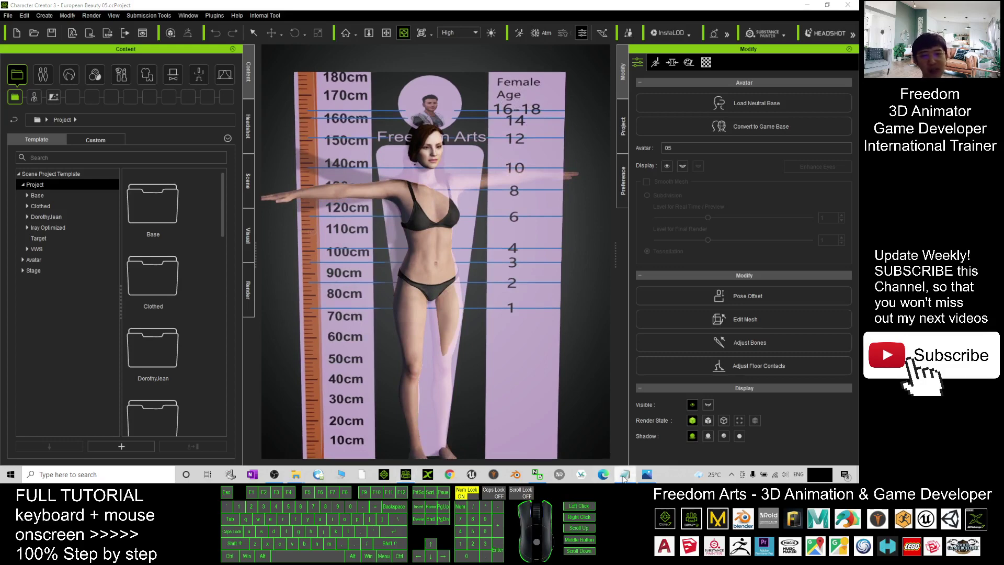
Bring up the Notepad notes with the CC3 Body Ruler download link and move them aside
left_click(361, 474)
left_click_drag(769, 114, 588, 149)
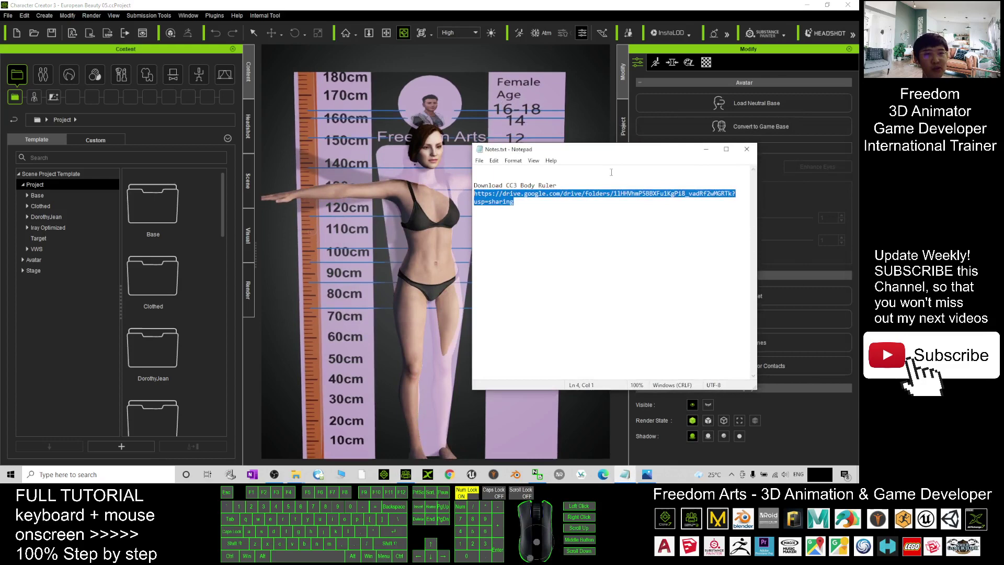
left_click(492, 218)
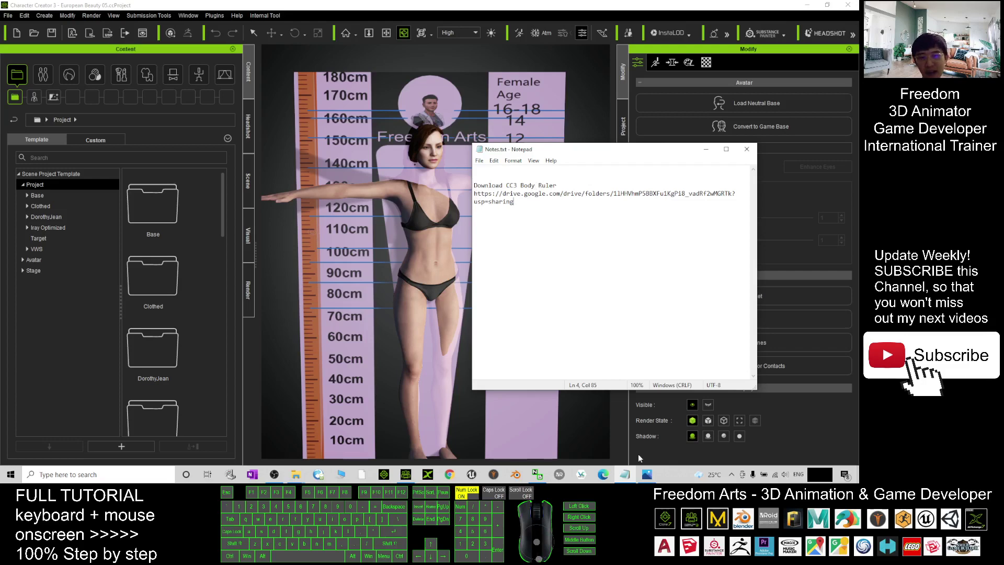
Select Body Ruler for Male.iProp in the CC3 Body Ruler folder, then minimize the folder
left_click(295, 475)
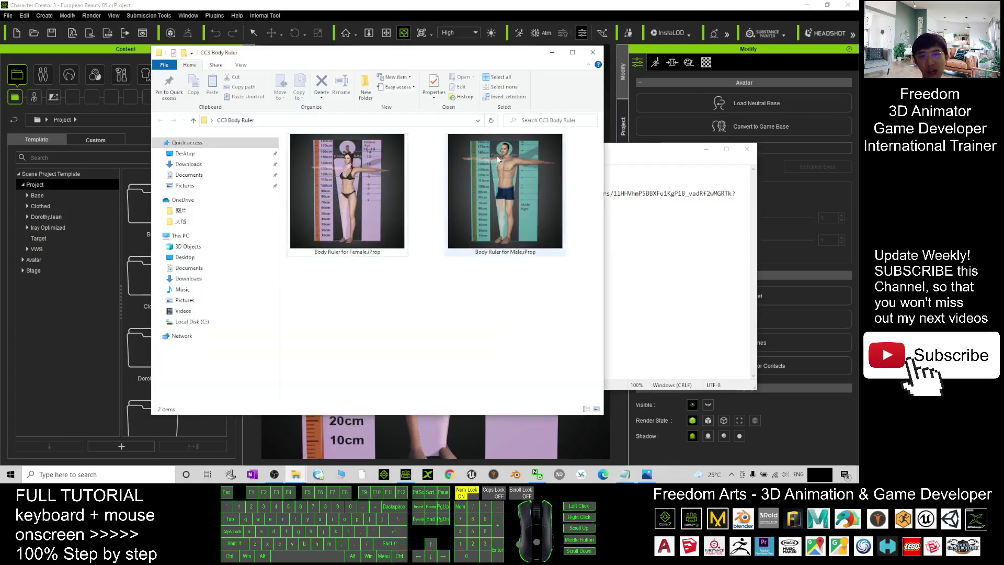
left_click(536, 217)
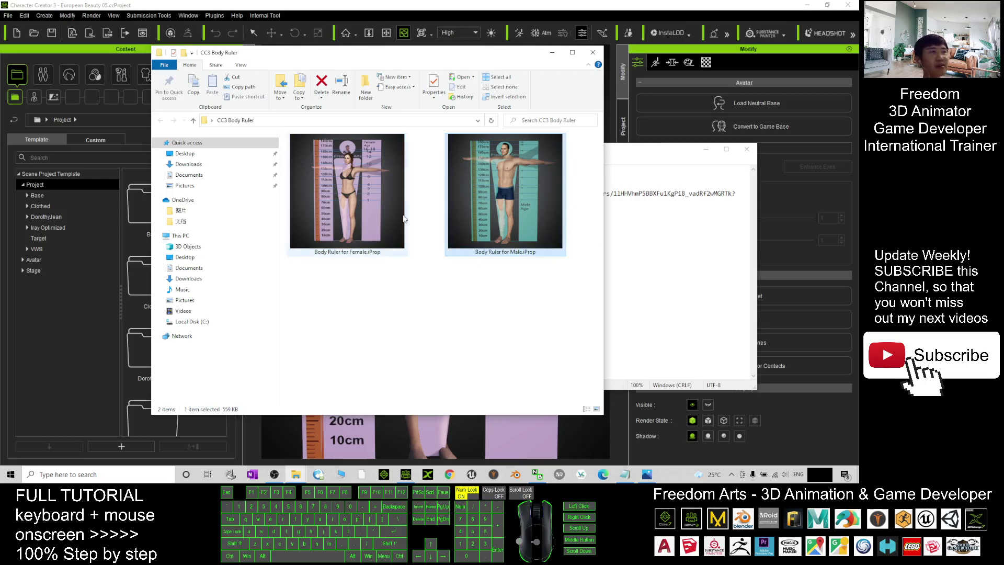
left_click(296, 475)
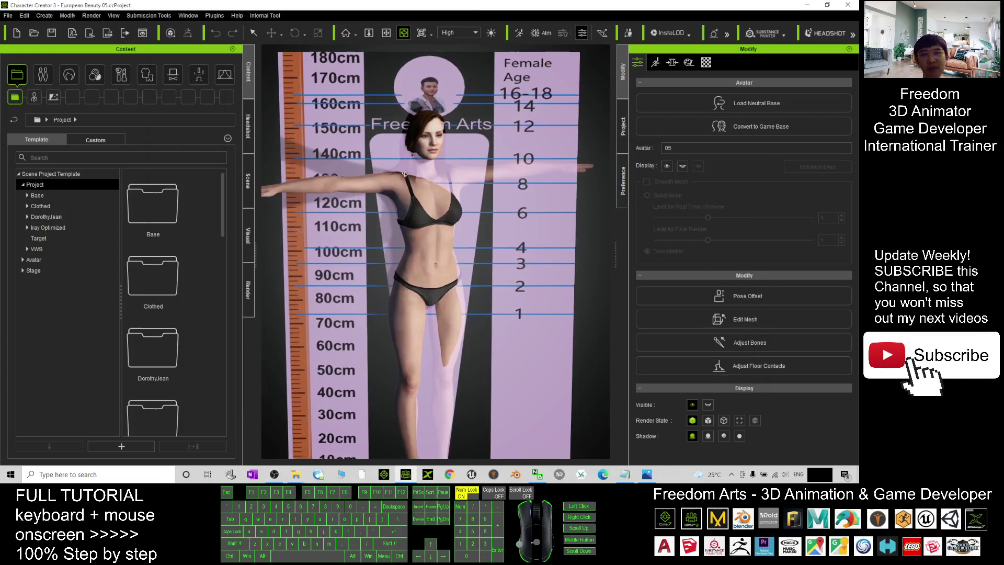
scroll(490, 169, "down", 1)
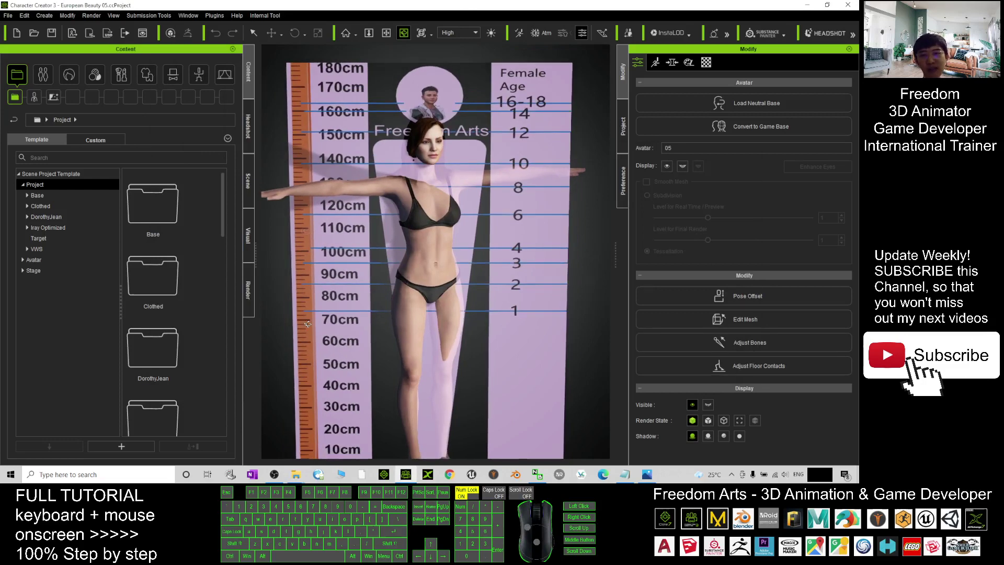
scroll(391, 219, "down", 3)
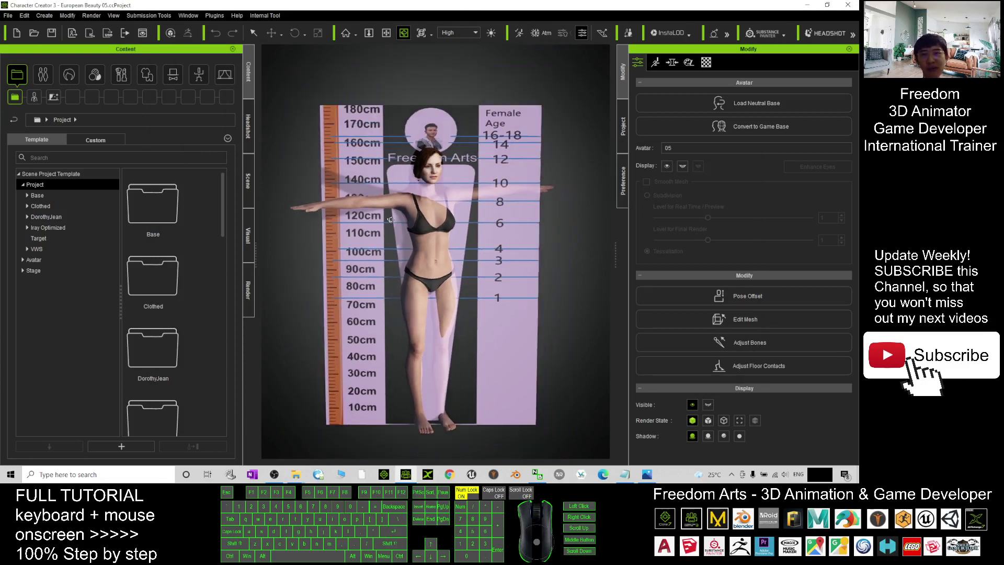
scroll(449, 276, "up", 1)
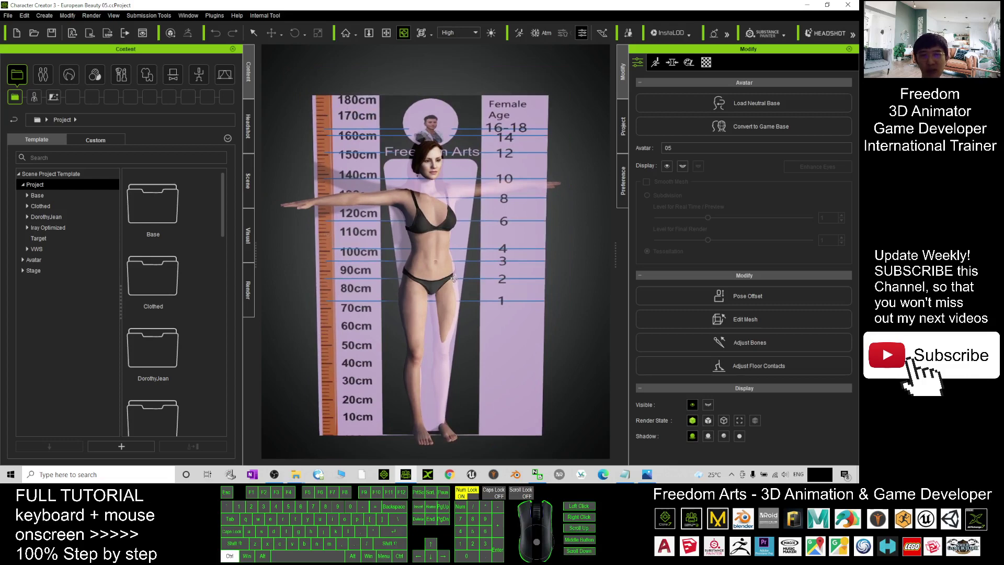
Show scene statistics and select the female ruler billboard to read its 179.99 cm Object Height
key("ctrl+f")
key("q")
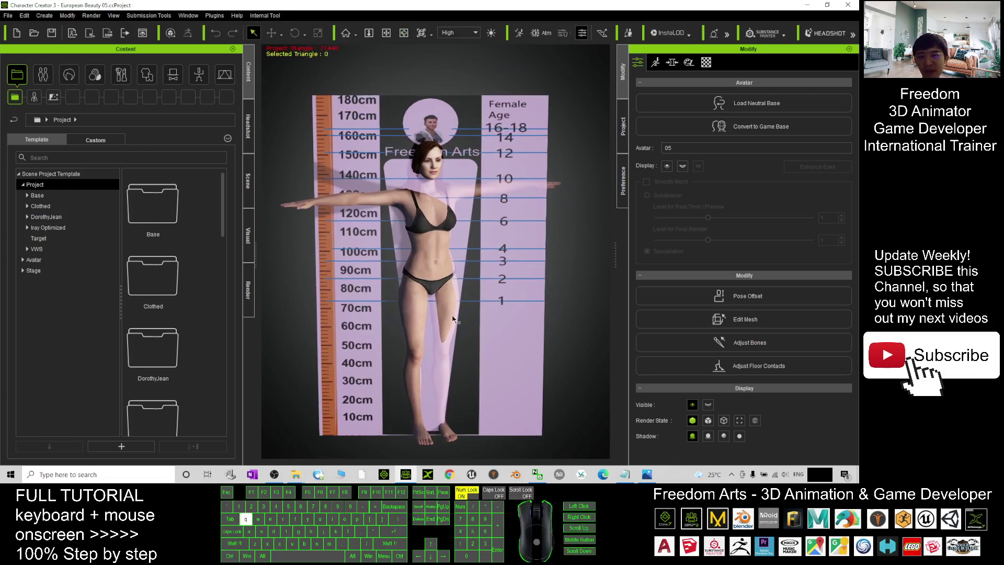
left_click(465, 357)
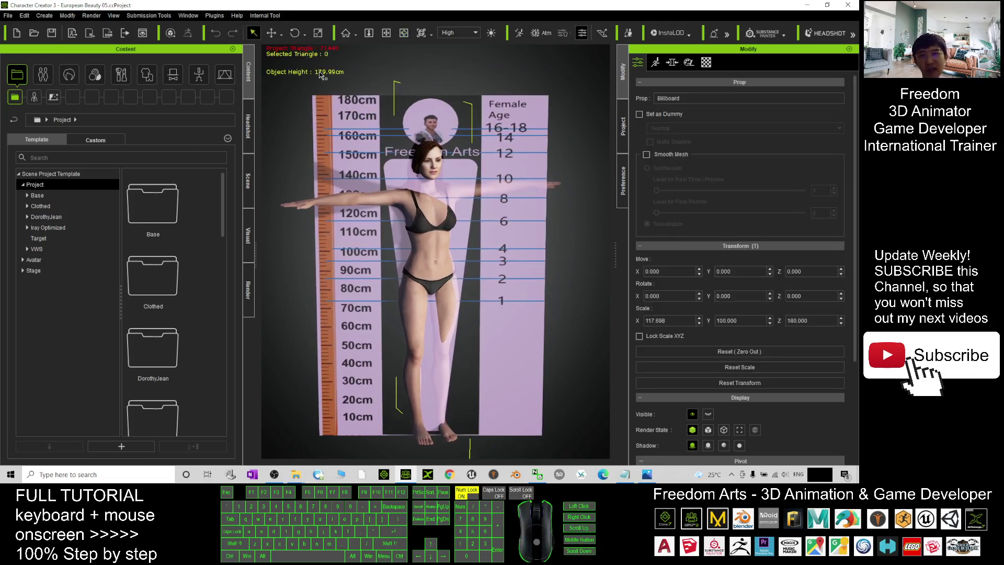
key("ctrl+f")
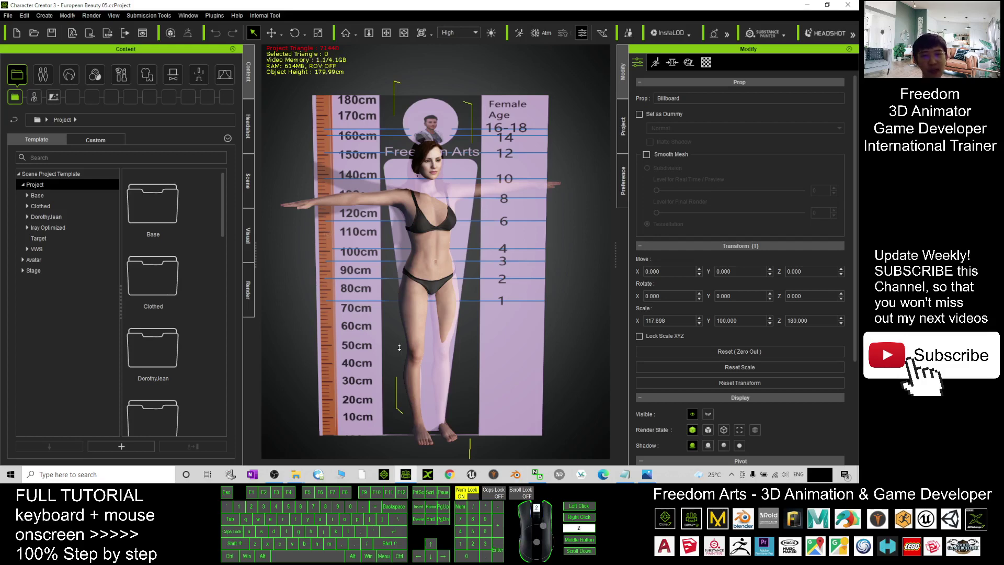
scroll(493, 276, "up", 2)
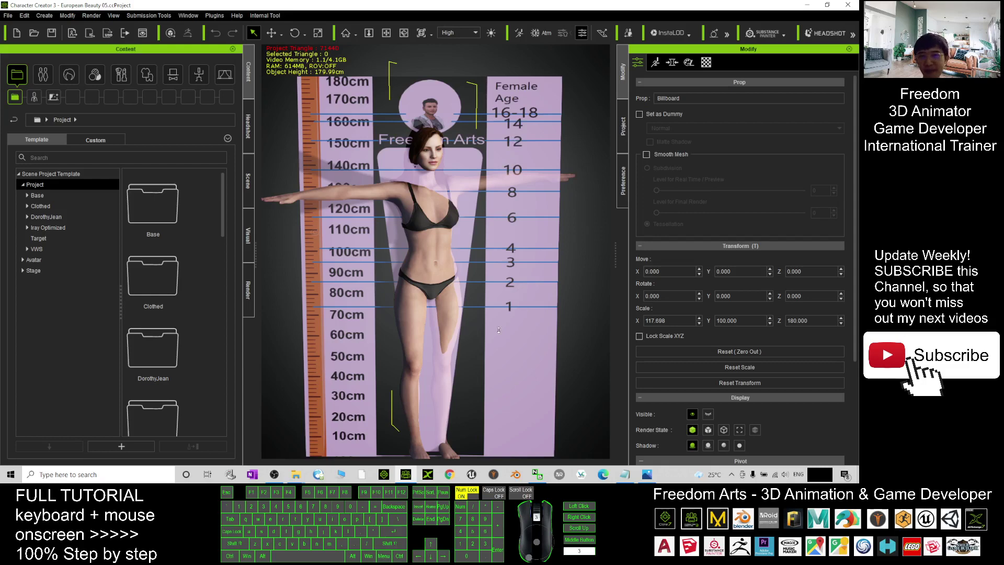
scroll(520, 294, "down", 2)
scroll(494, 325, "up", 2)
key("c")
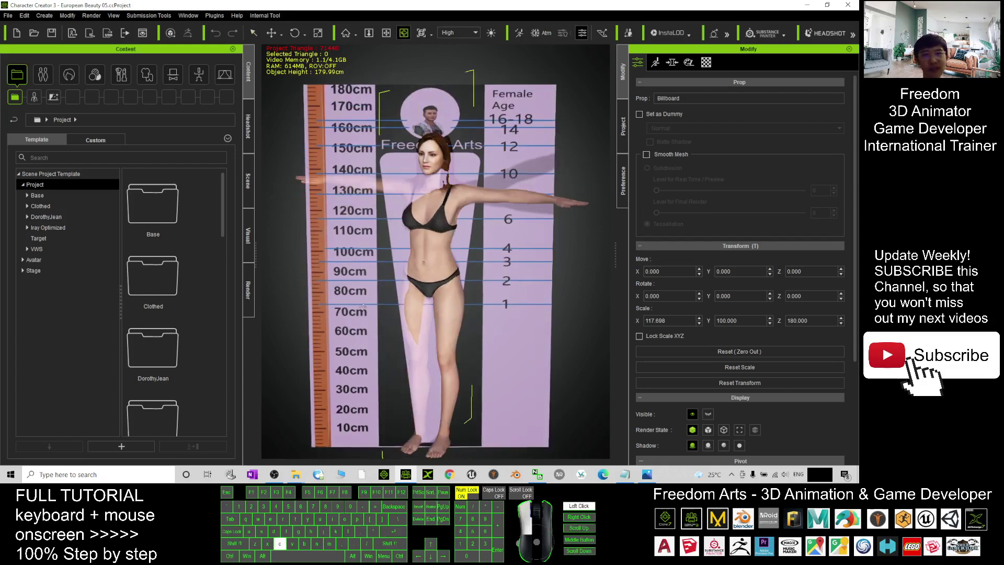
left_click_drag(449, 293, 516, 232, "alt")
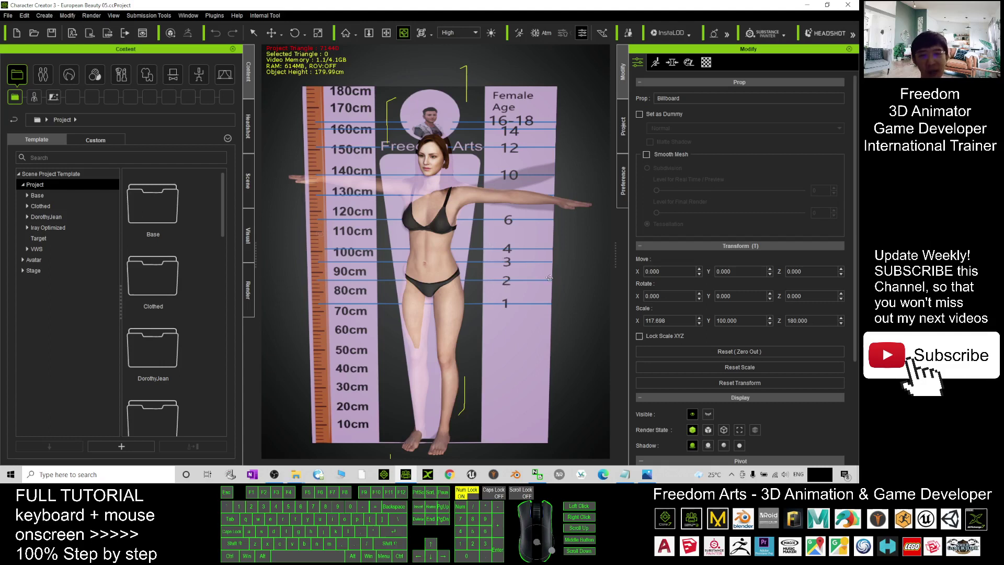
left_click(297, 473)
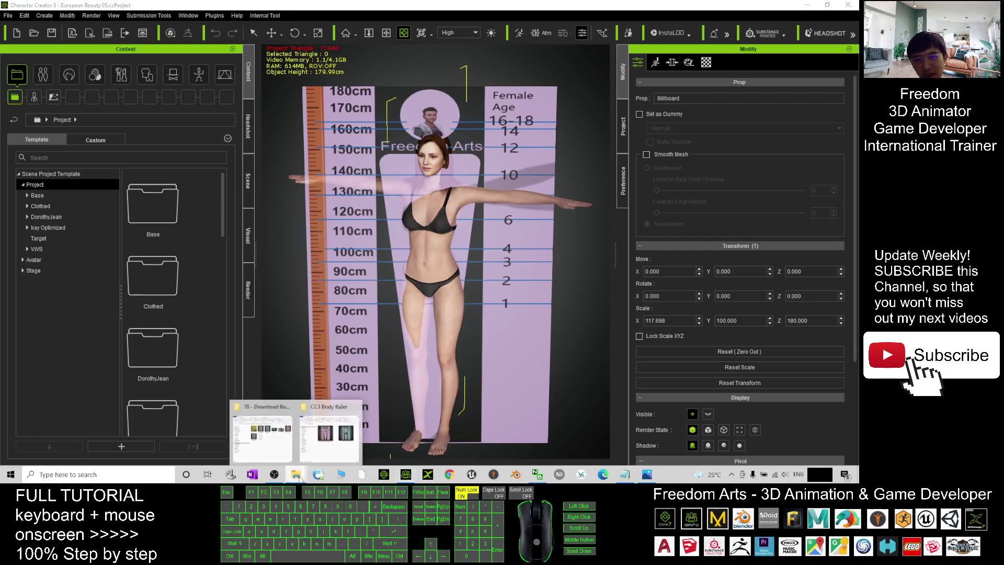
left_click(330, 432)
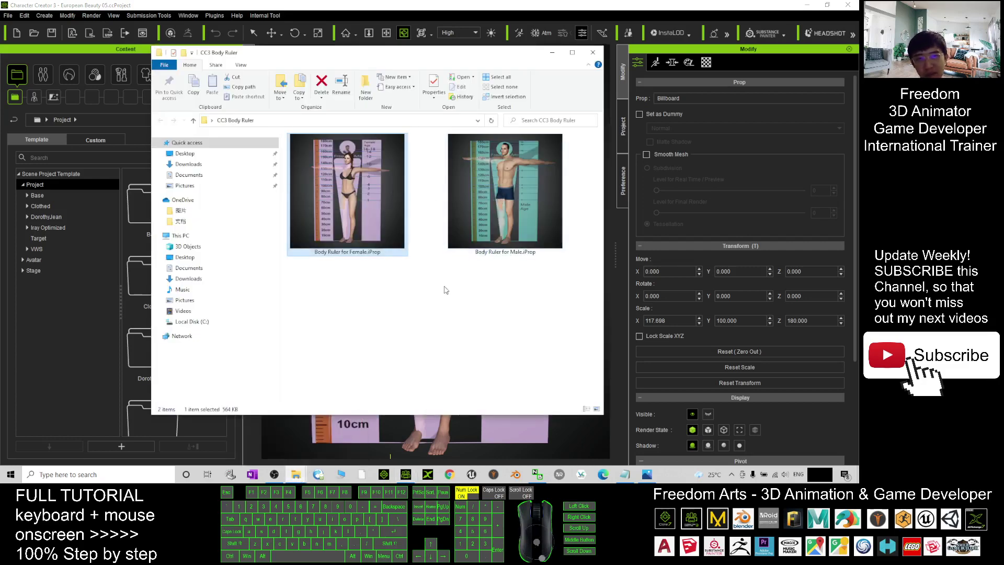
left_click(479, 235)
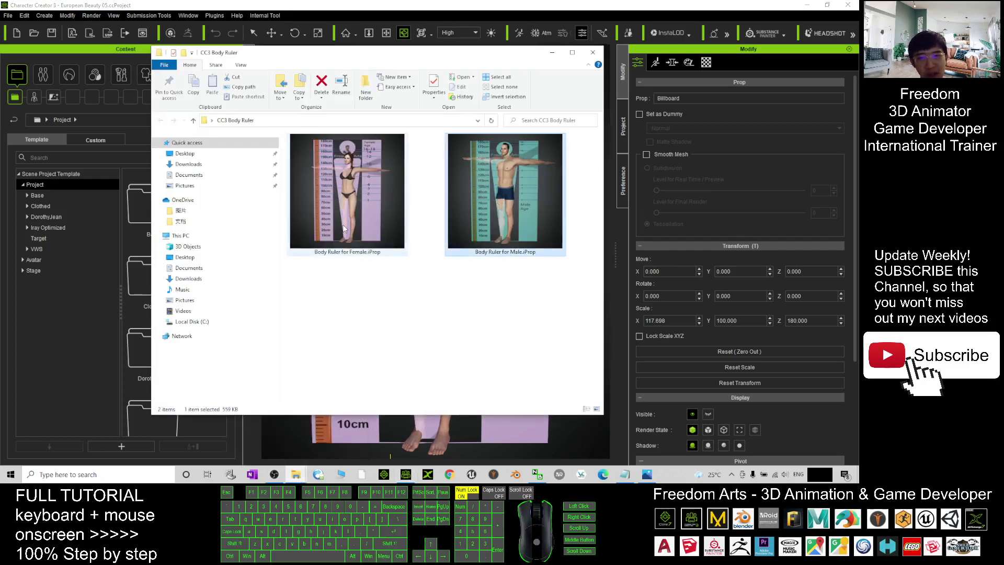
left_click(344, 228)
left_click(625, 475)
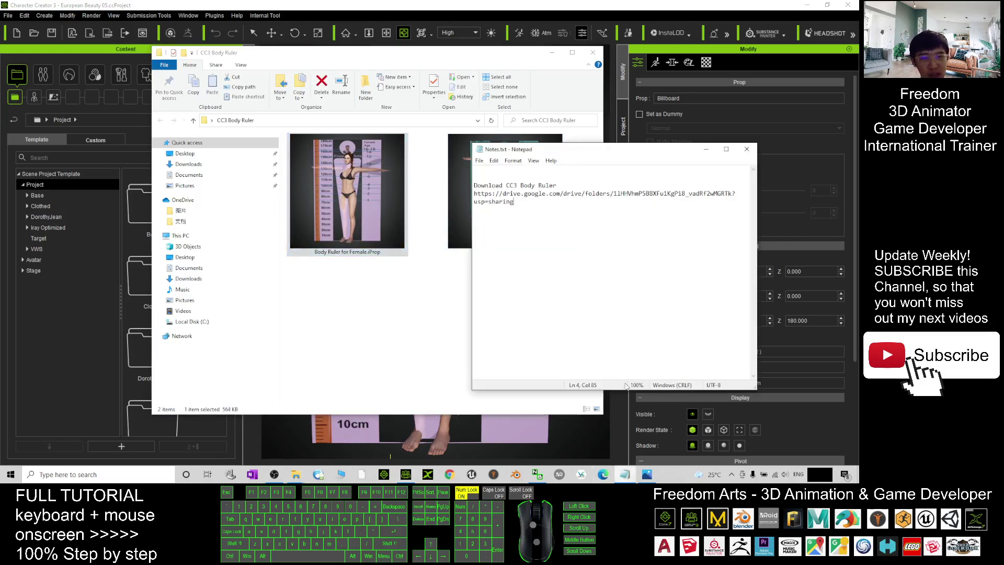
left_click(706, 150)
left_click(553, 53)
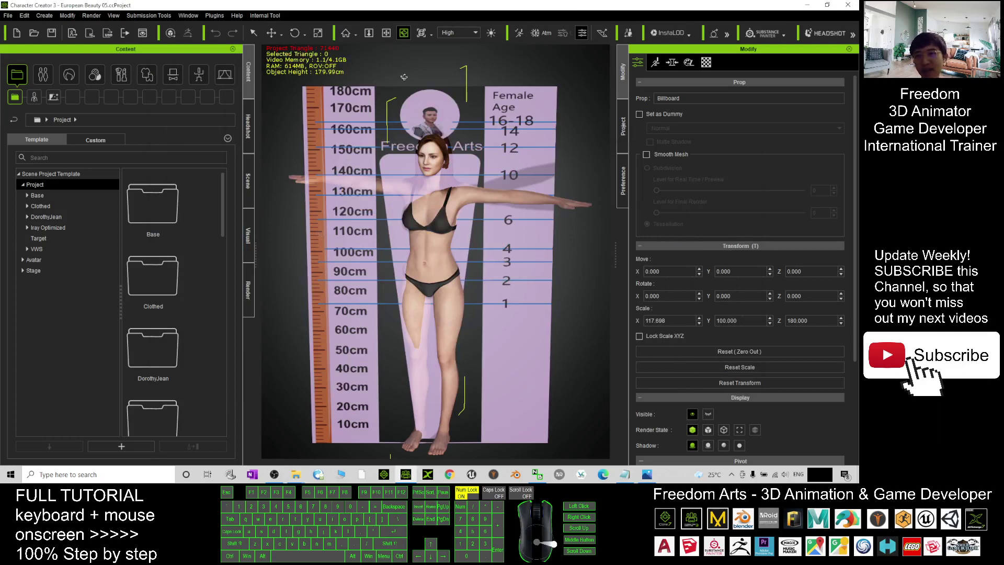
Start a new project and replace the whole avatar with the CC3 Base Plus neutral base
left_click(16, 34)
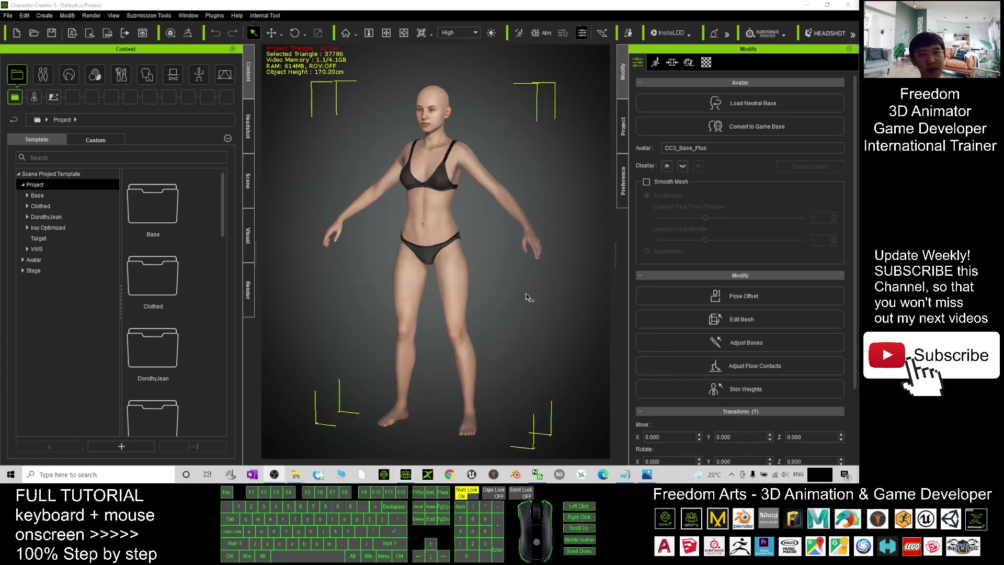
left_click(492, 234)
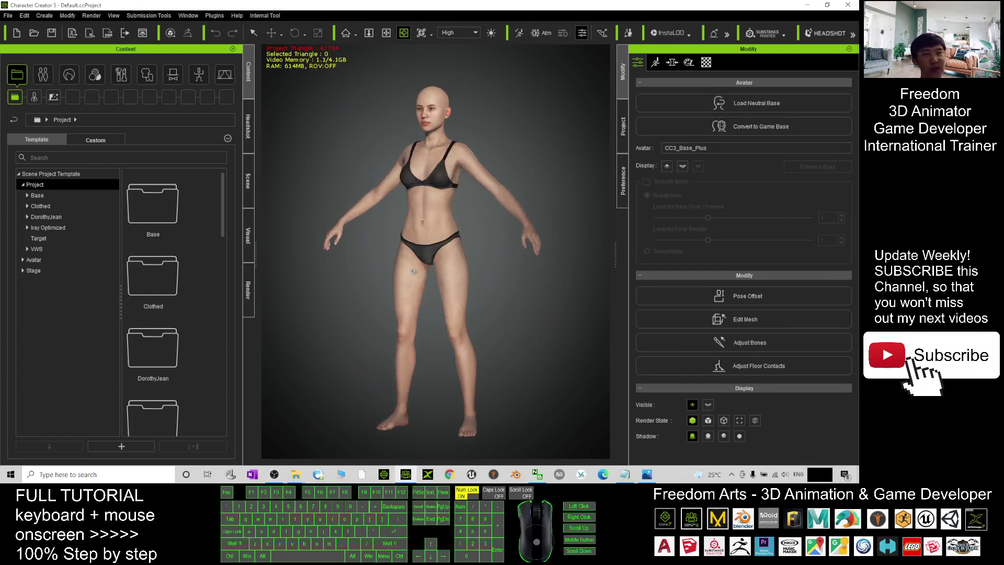
left_click(757, 102)
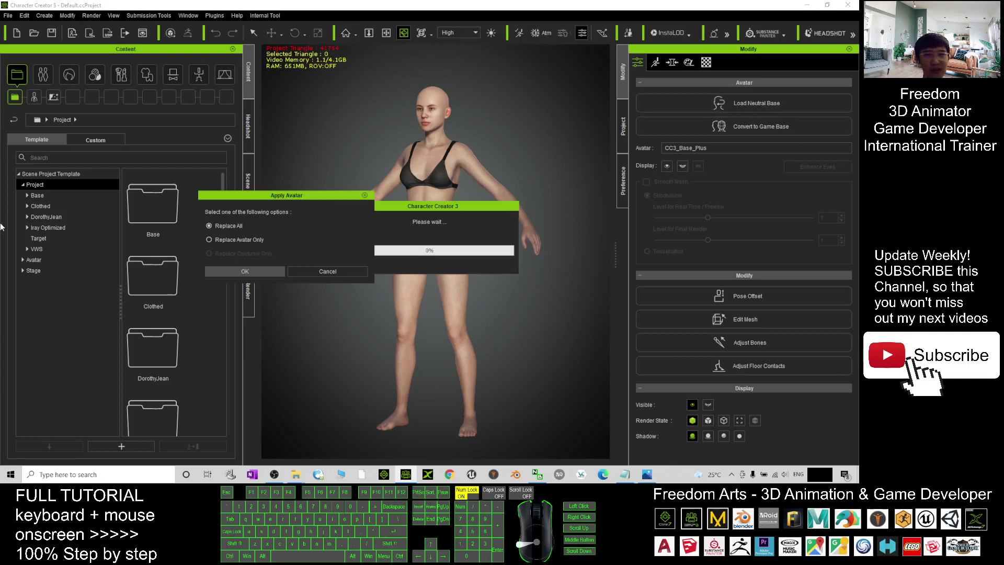
left_click(245, 272)
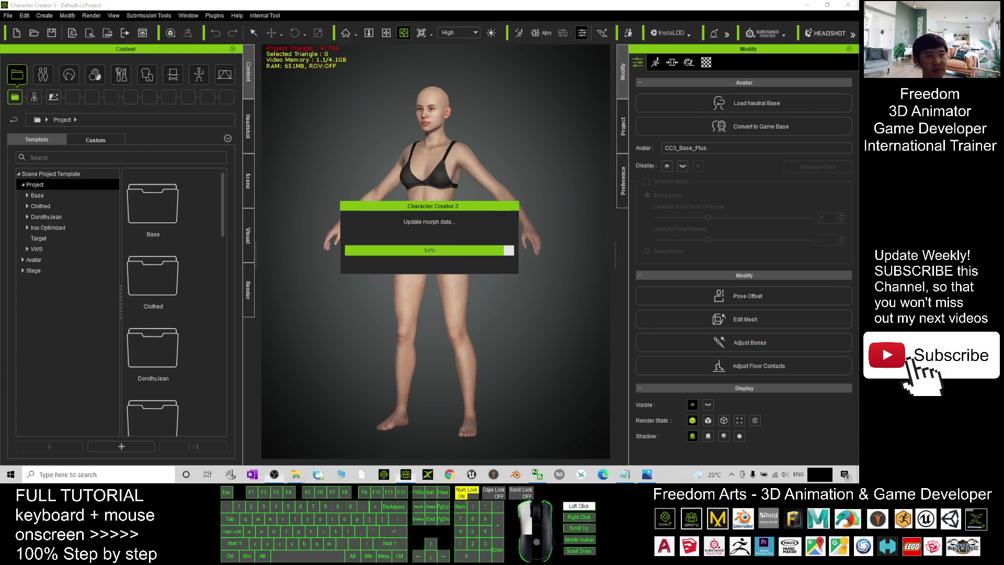
left_click(533, 306)
Show the Morph tab's body sliders and orbit back to face the CC3 Base Plus avatar
mouse_move(470, 196)
left_mouse_down("alt")
mouse_move(481, 185)
mouse_move(349, 253)
mouse_move(429, 208)
left_mouse_up("alt")
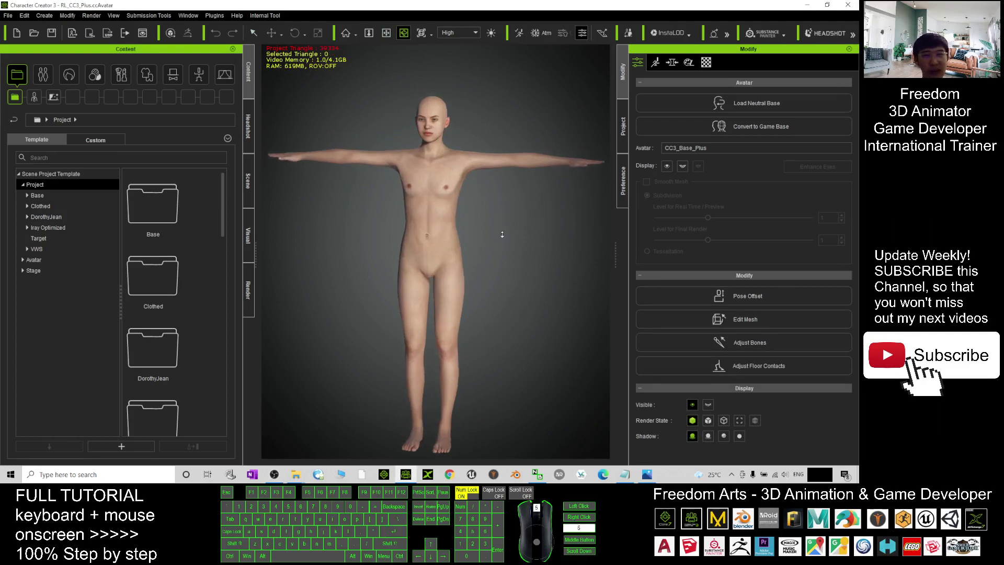
left_click_drag(445, 213, 368, 255, "alt")
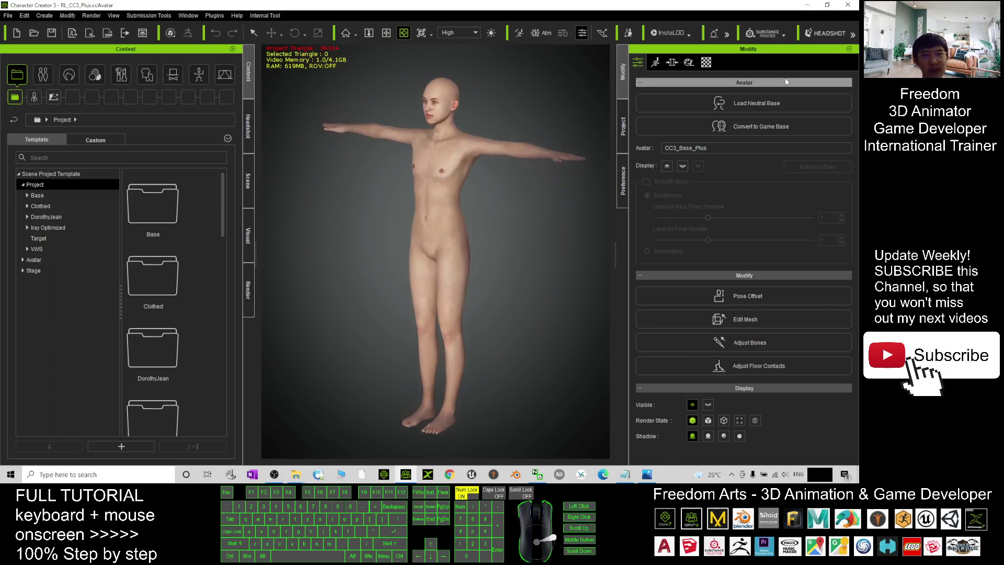
left_click(675, 63)
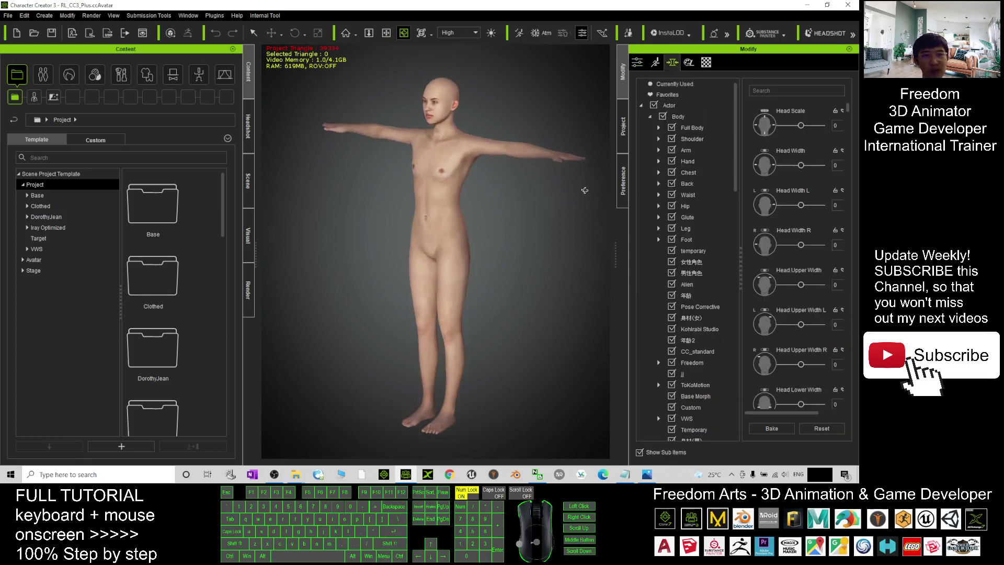
mouse_move(435, 228)
left_mouse_down("alt")
mouse_move(539, 242)
mouse_move(354, 247)
left_mouse_up("alt")
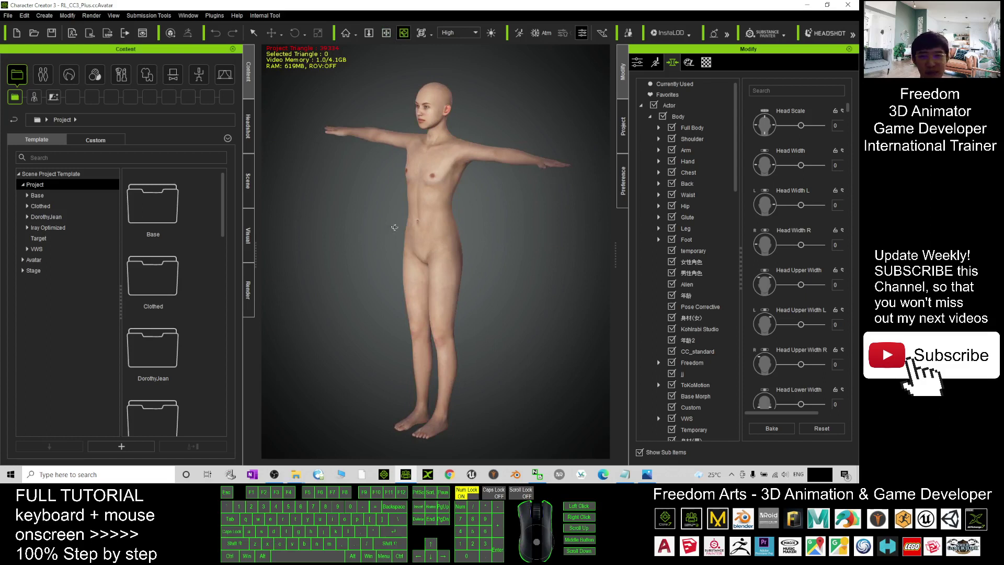
left_click_drag(394, 227, 566, 258, "alt")
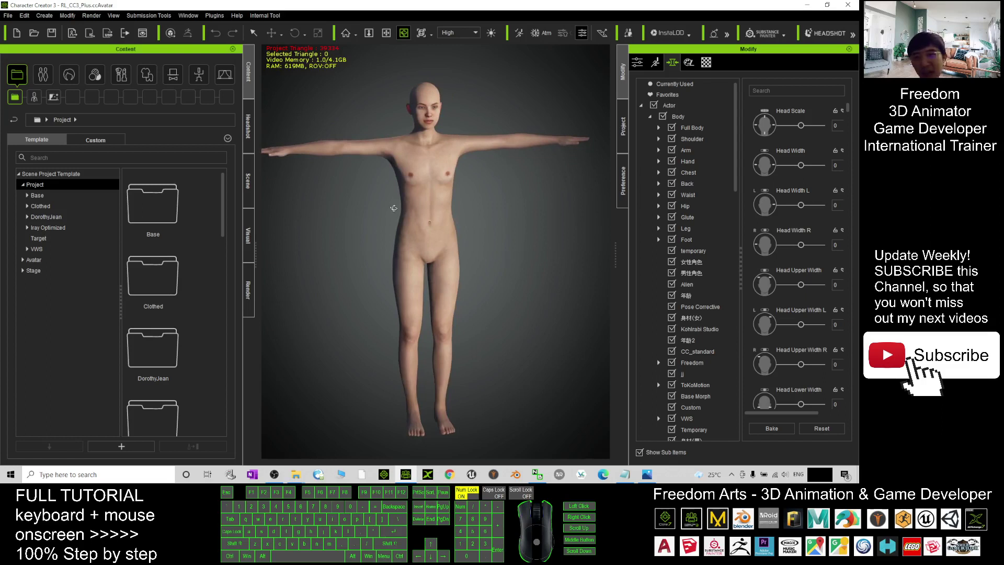
Put the blue Boxers_E shorts from Cloth > Underwear on the avatar and bring up the CC3 Body Ruler folder
left_click(149, 75)
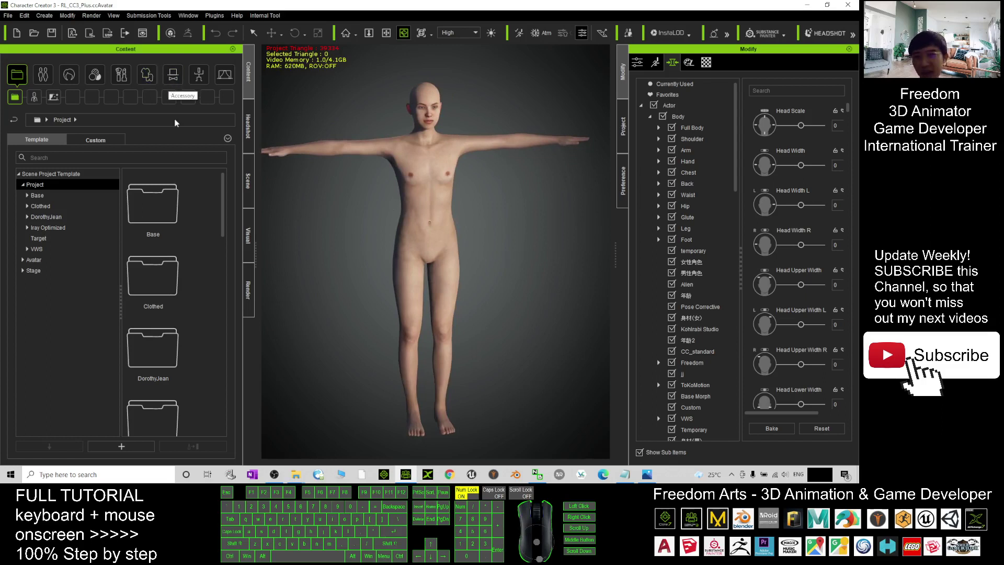
left_click(148, 77)
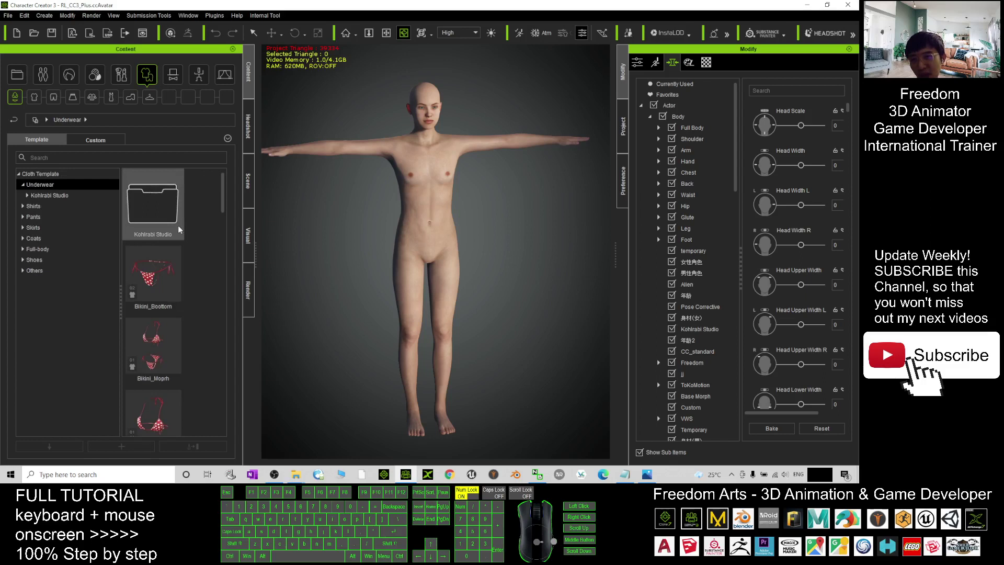
scroll(228, 315, "down", 1)
scroll(228, 315, "down", 3)
scroll(204, 306, "down", 3)
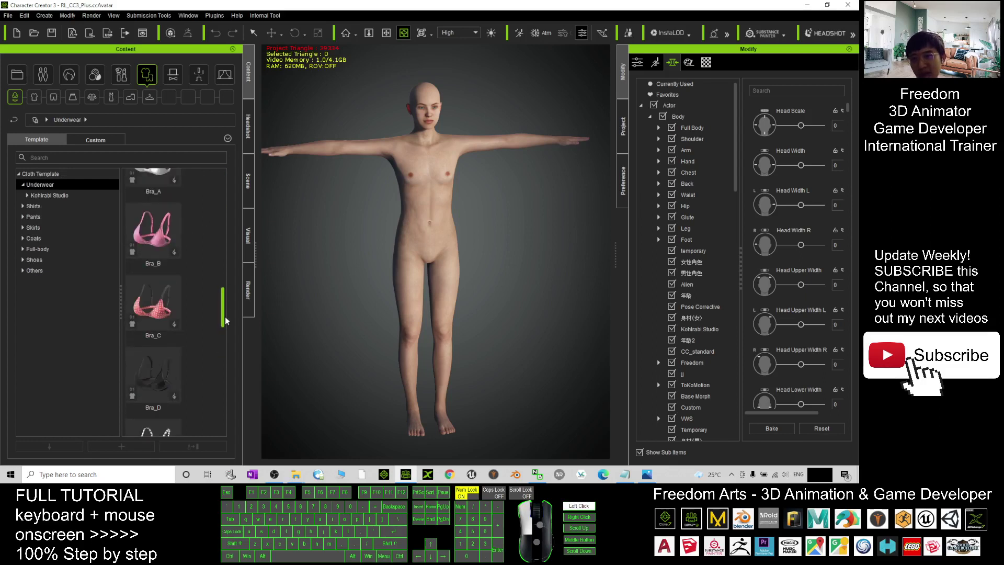
scroll(189, 298, "down", 3)
scroll(184, 291, "down", 2)
double_click(154, 223)
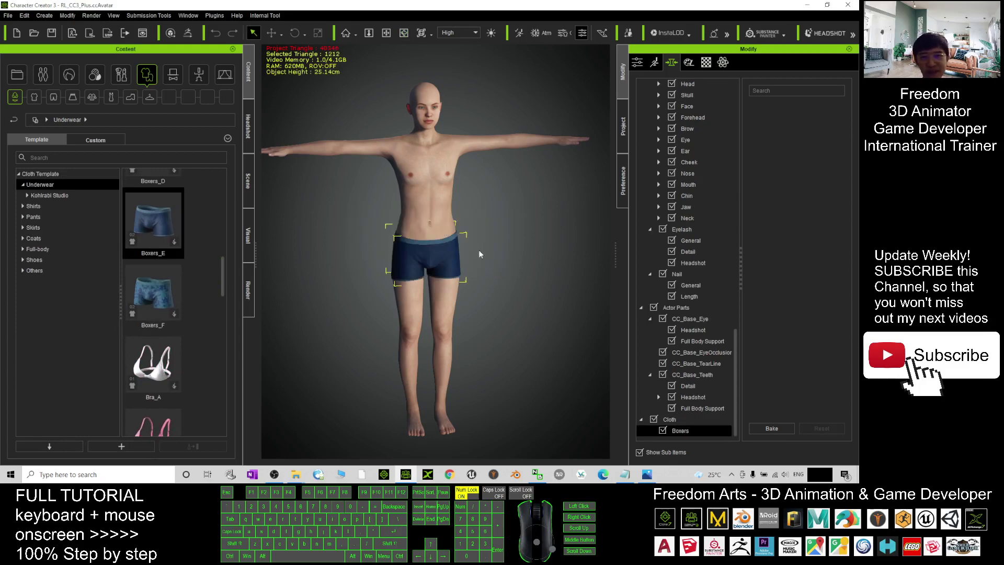
left_click_drag(440, 236, 277, 305)
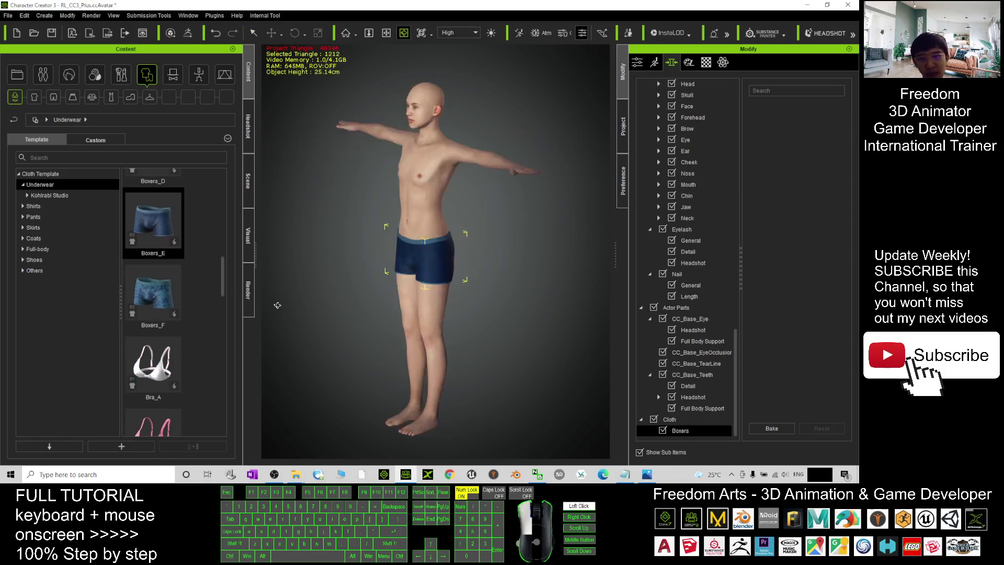
left_click(296, 475)
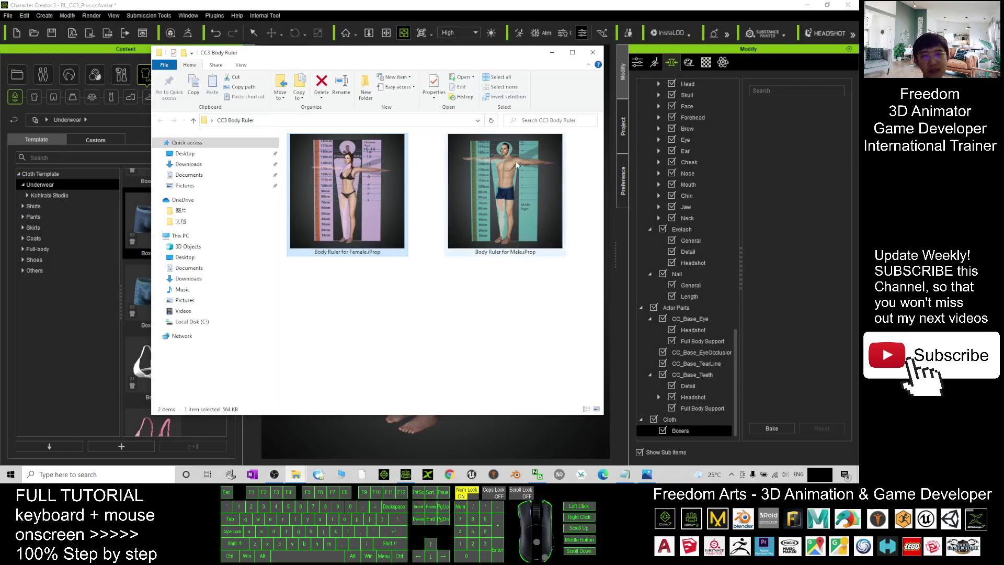
mouse_move(505, 190)
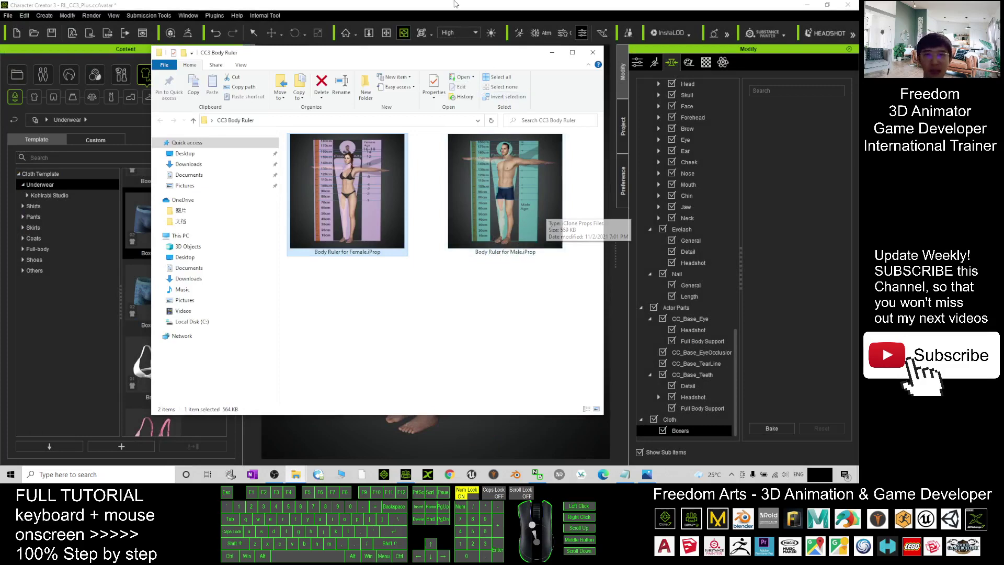
After a failed ruler drop, turn the floor grid on and orbit to a front view
mouse_move(539, 218)
left_mouse_down()
mouse_move(495, 301)
mouse_move(446, 308)
left_mouse_up()
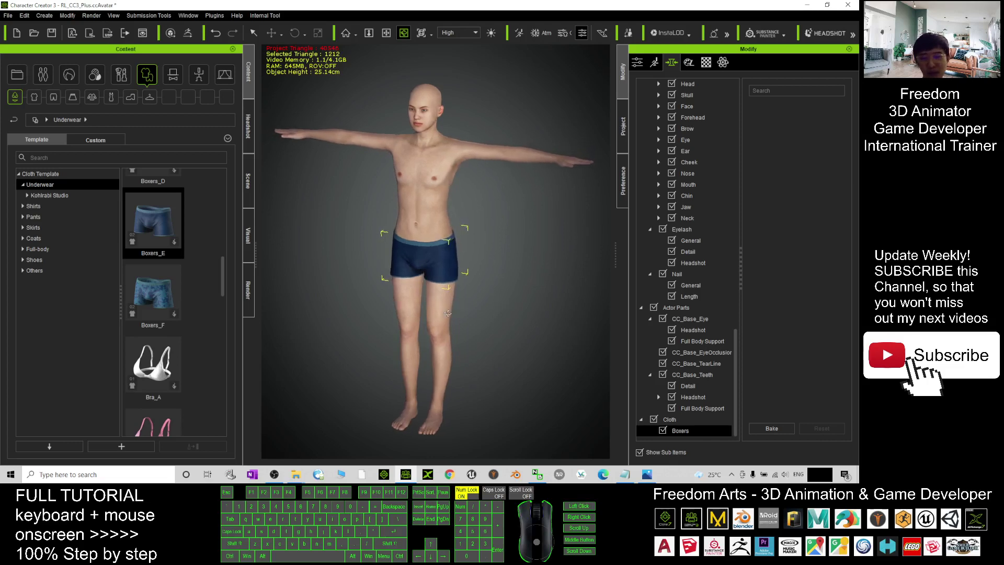
key("ctrl+g")
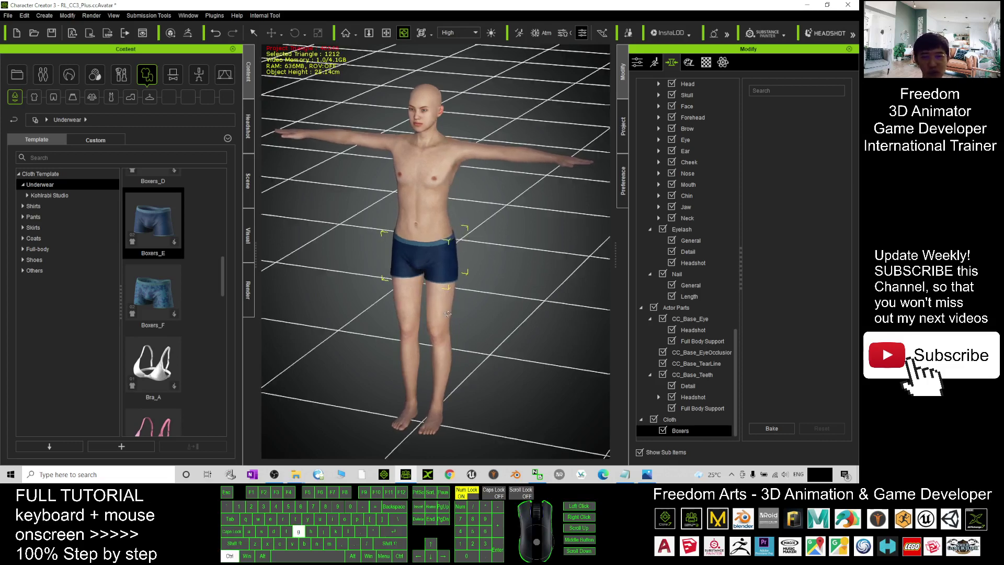
mouse_move(407, 396)
left_mouse_down()
mouse_move(400, 351)
mouse_move(536, 342)
left_mouse_up()
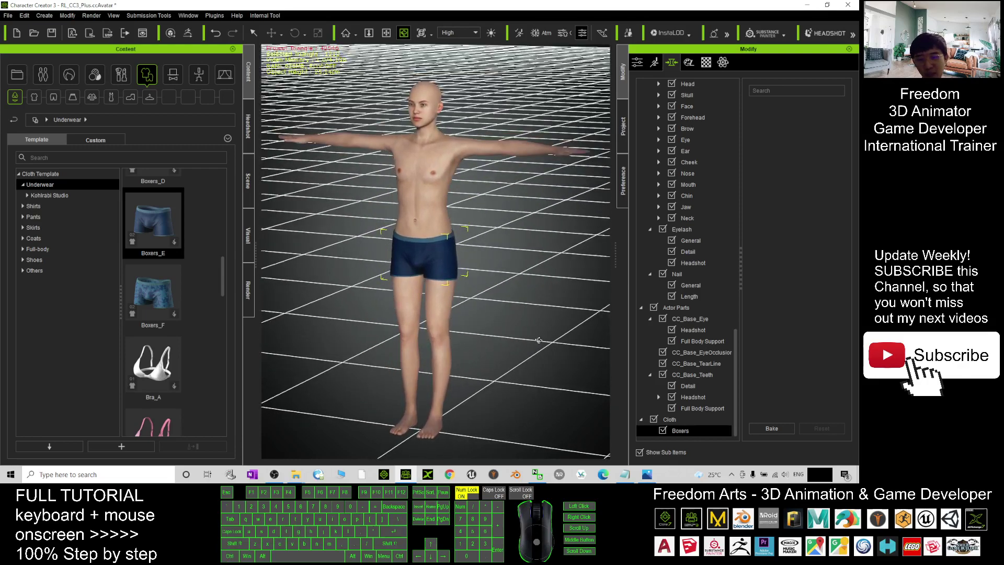
key("ctrl+z")
mouse_move(477, 440)
middle_mouse_down()
mouse_move(444, 383)
mouse_move(408, 130)
middle_mouse_up()
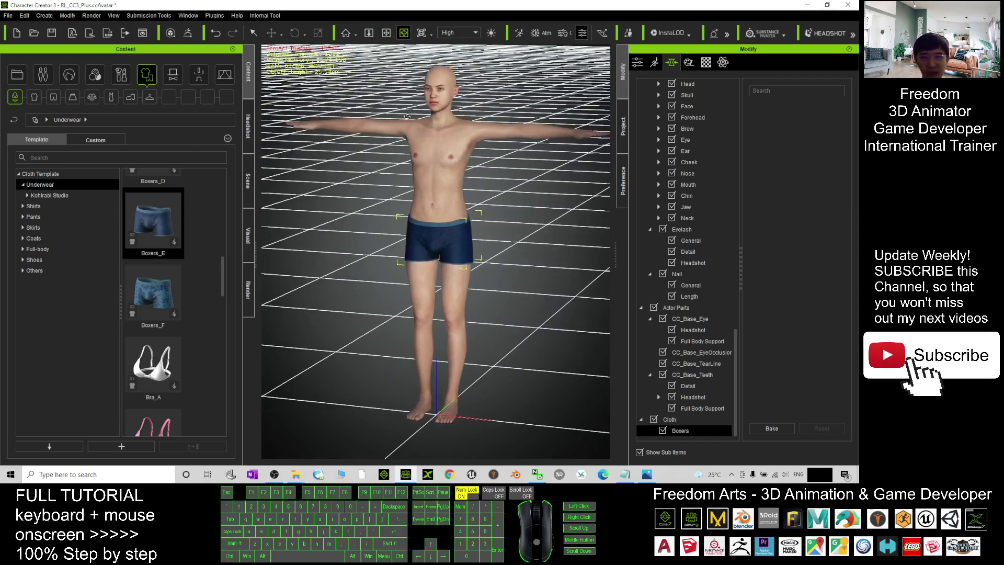
Drag Body Ruler for Male.iProp from the folder window into the viewport
left_click(296, 474)
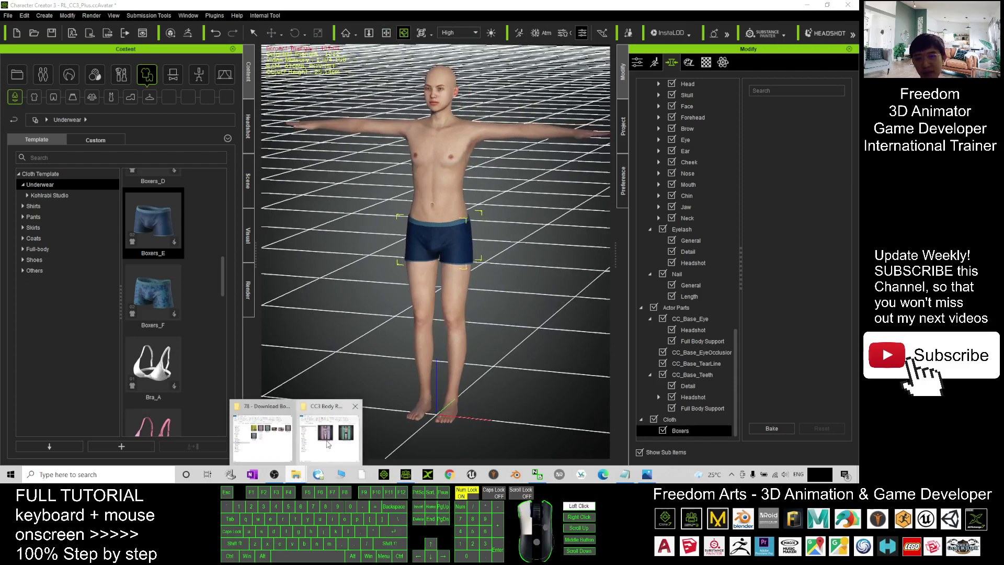
left_click(329, 431)
left_click_drag(508, 71, 236, 79)
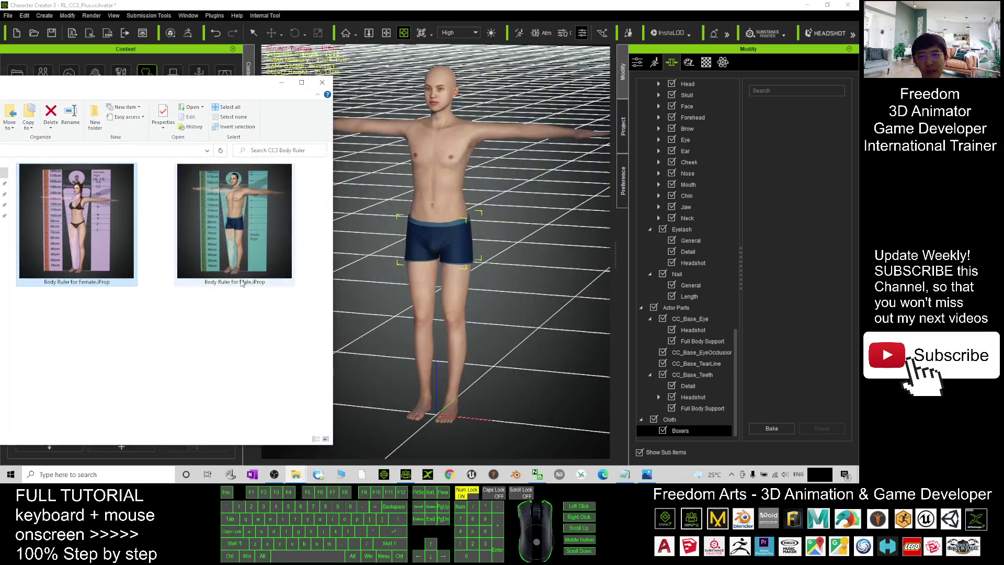
left_click_drag(236, 236, 431, 433)
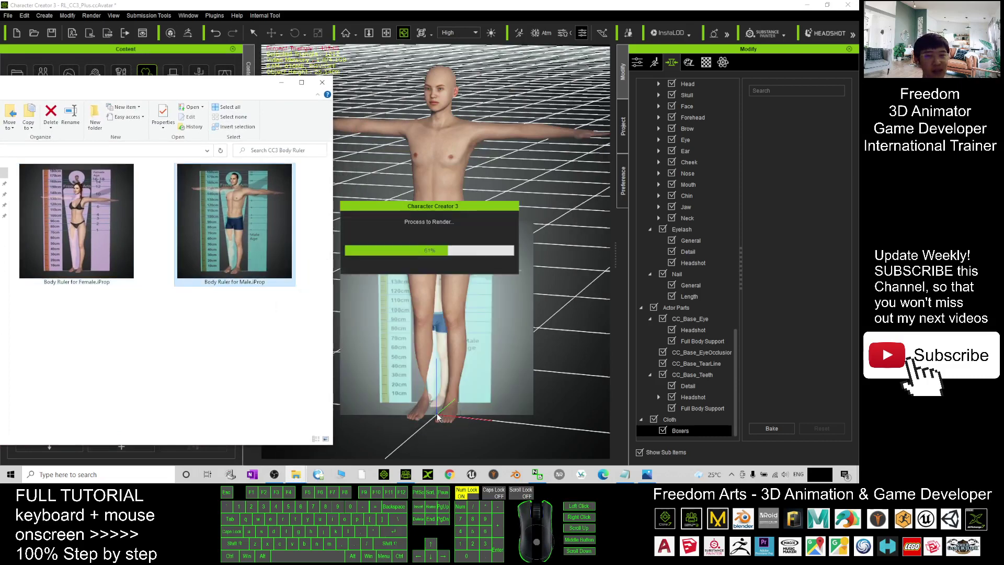
scroll(554, 228, "up", 2)
scroll(555, 228, "up", 2)
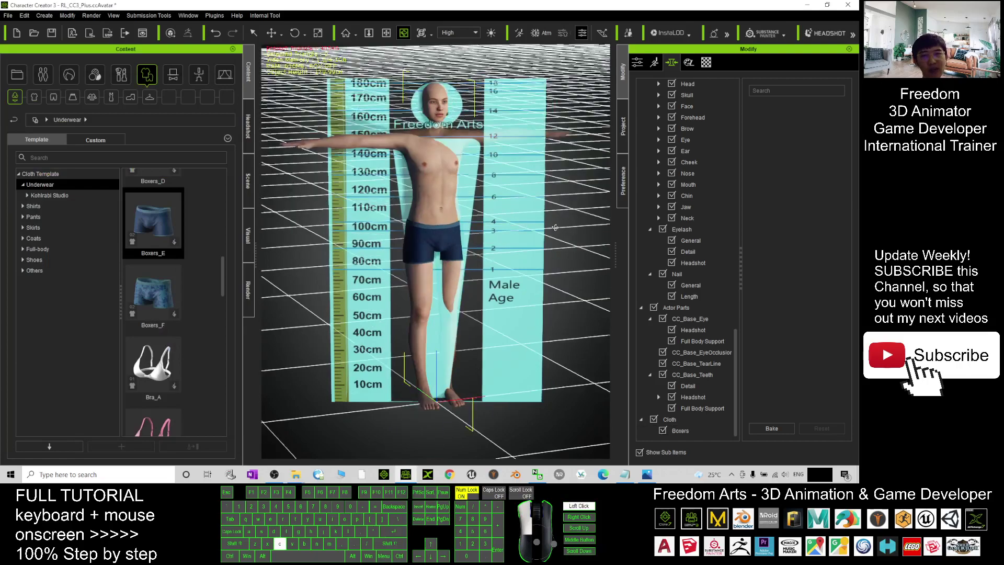
Snap to a straight front view of the avatar with the male ruler billboard behind
mouse_move(554, 228)
right_mouse_down()
mouse_move(436, 316)
mouse_move(393, 298)
mouse_move(353, 258)
mouse_move(384, 200)
right_mouse_up()
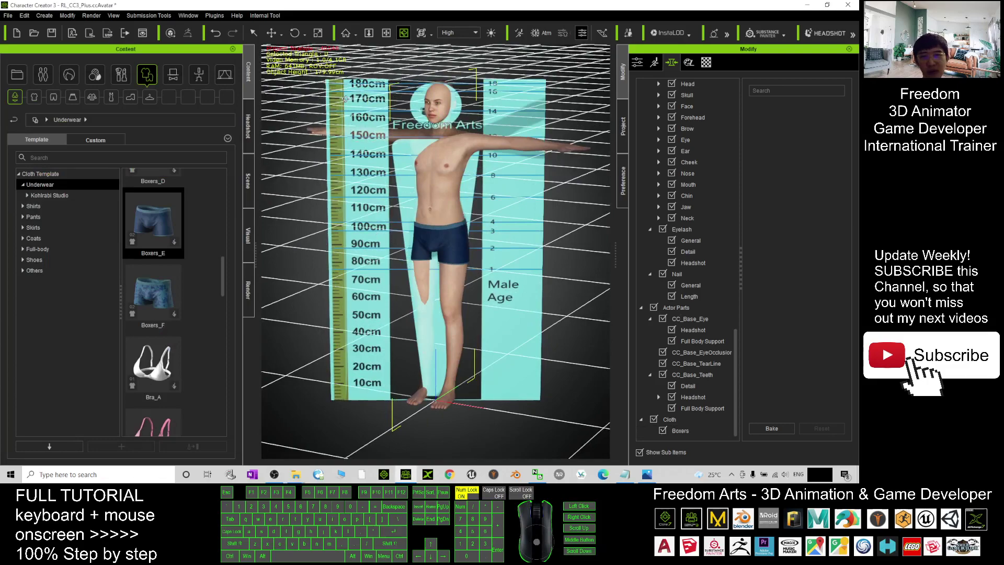
key("f")
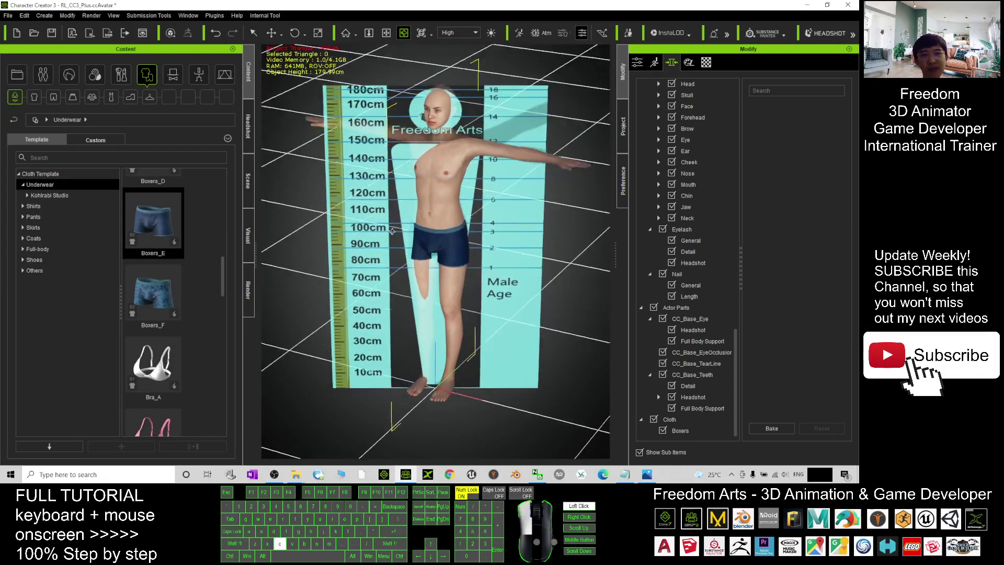
right_click_drag(480, 237, 503, 228)
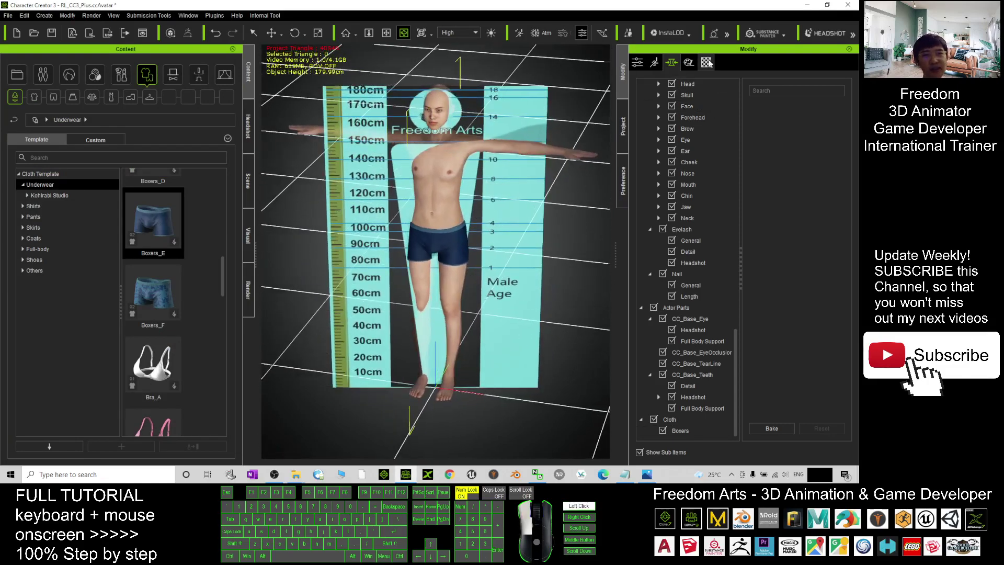
Select the Billboard prop and set its material Opacity to about 29
left_click(706, 63)
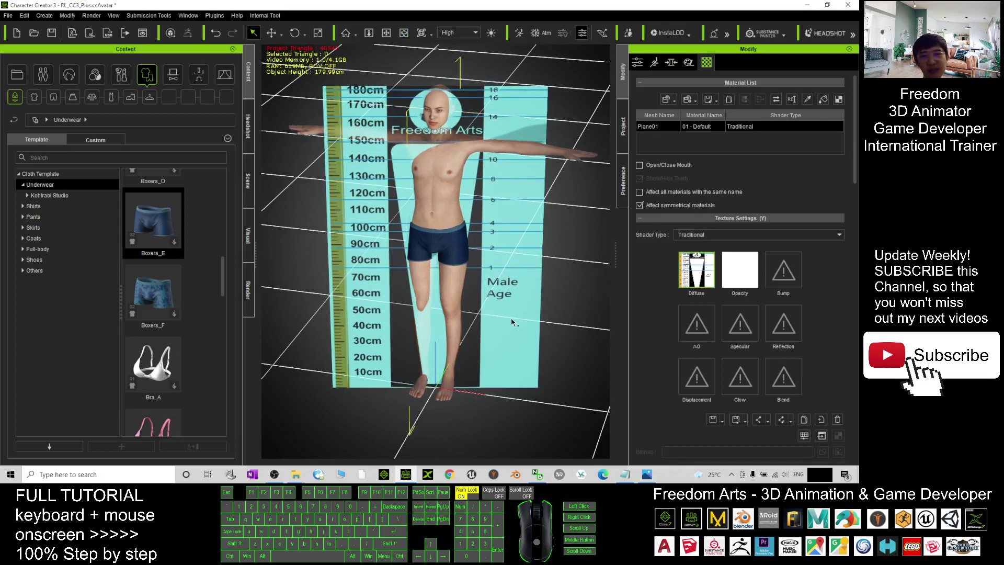
left_click(249, 181)
double_click(42, 132)
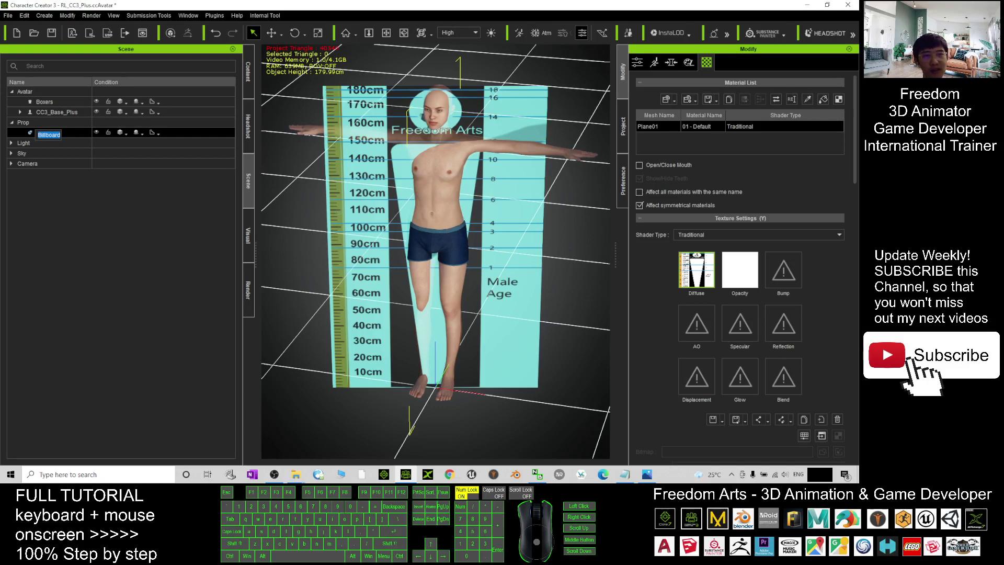
scroll(855, 157, "down", 4)
scroll(824, 220, "down", 4)
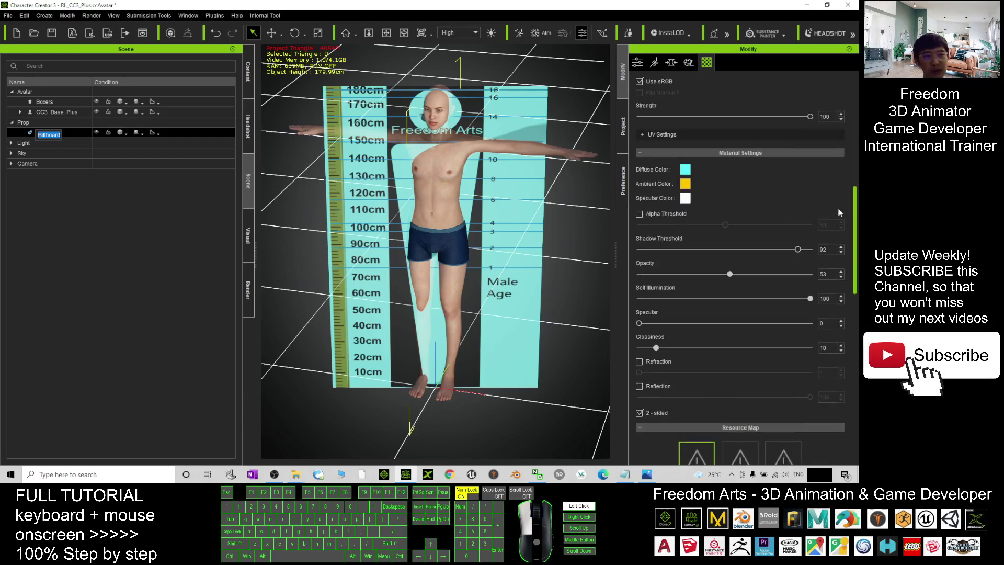
left_click_drag(731, 274, 645, 276)
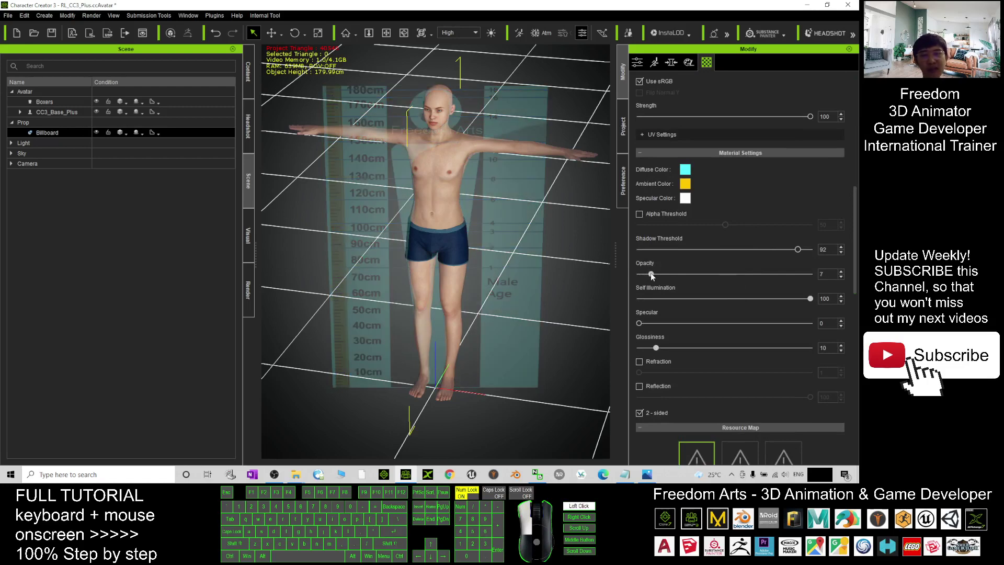
mouse_move(645, 275)
left_mouse_down()
mouse_move(811, 274)
mouse_move(664, 275)
mouse_move(689, 273)
left_mouse_up()
scroll(455, 203, "up", 1)
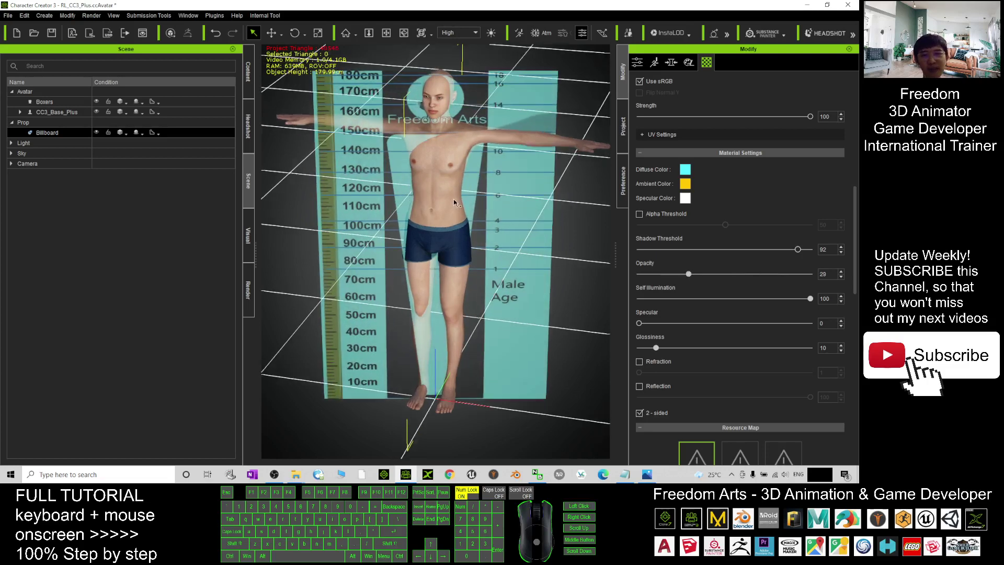
left_click_drag(455, 202, 412, 220, "alt")
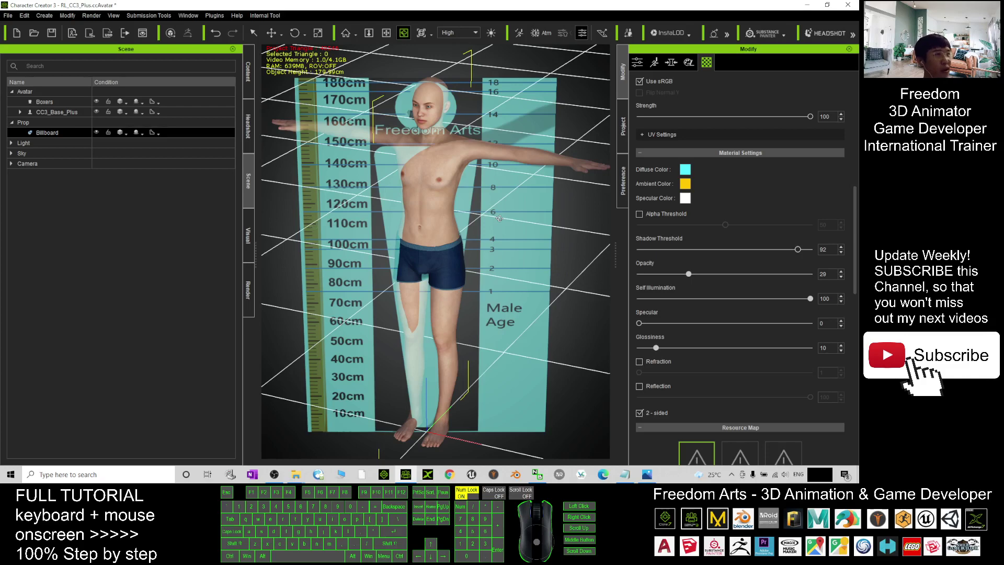
left_click_drag(497, 218, 494, 217, "alt")
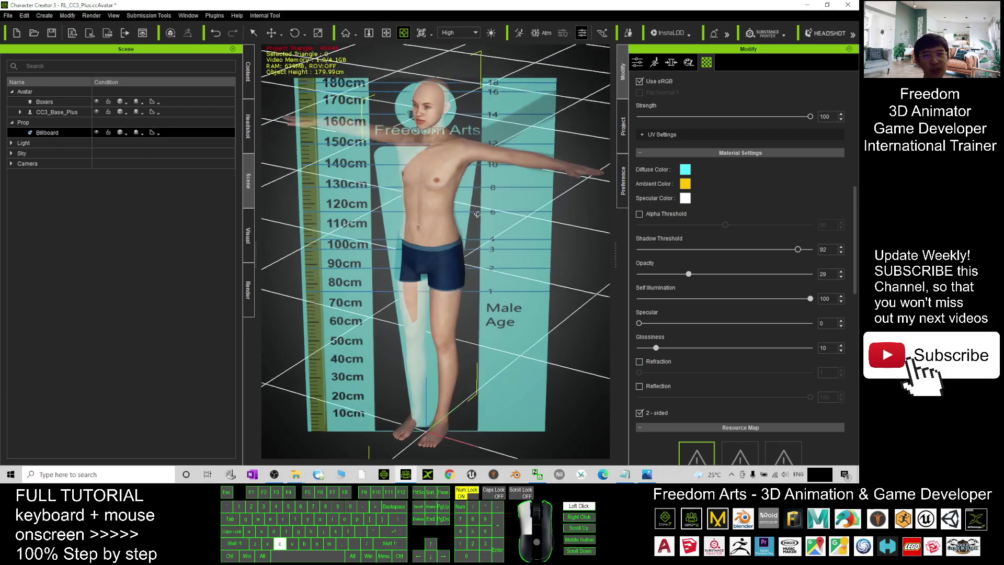
left_click(671, 63)
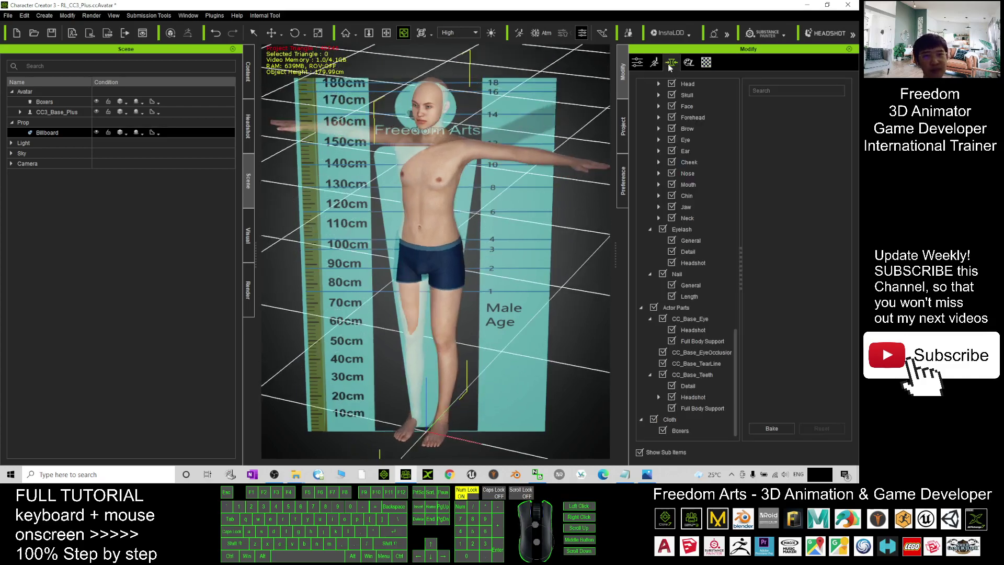
scroll(733, 343, "up", 5)
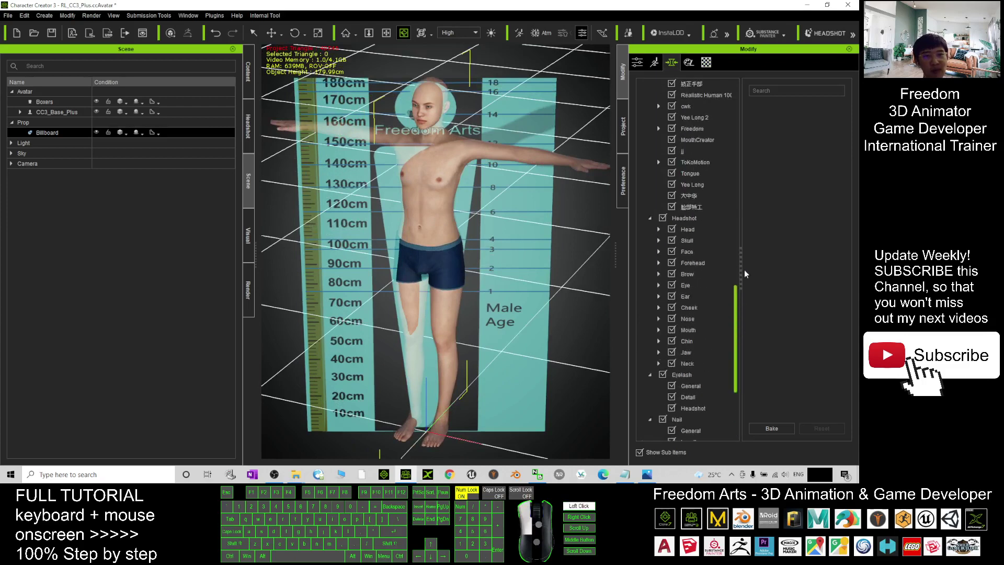
left_click_drag(736, 338, 735, 118)
left_click(692, 128)
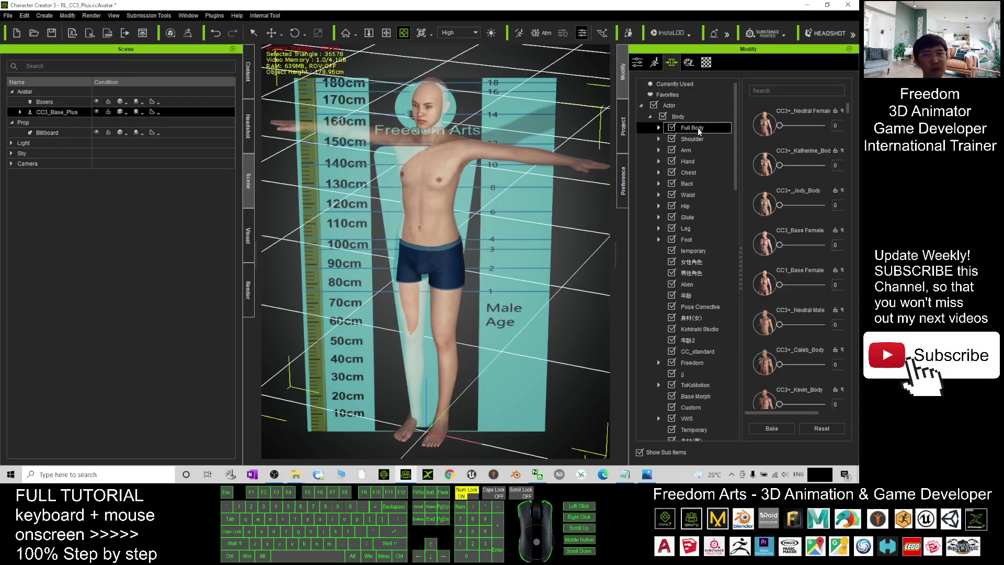
mouse_move(849, 109)
left_mouse_down()
mouse_move(849, 234)
mouse_move(785, 252)
left_mouse_up()
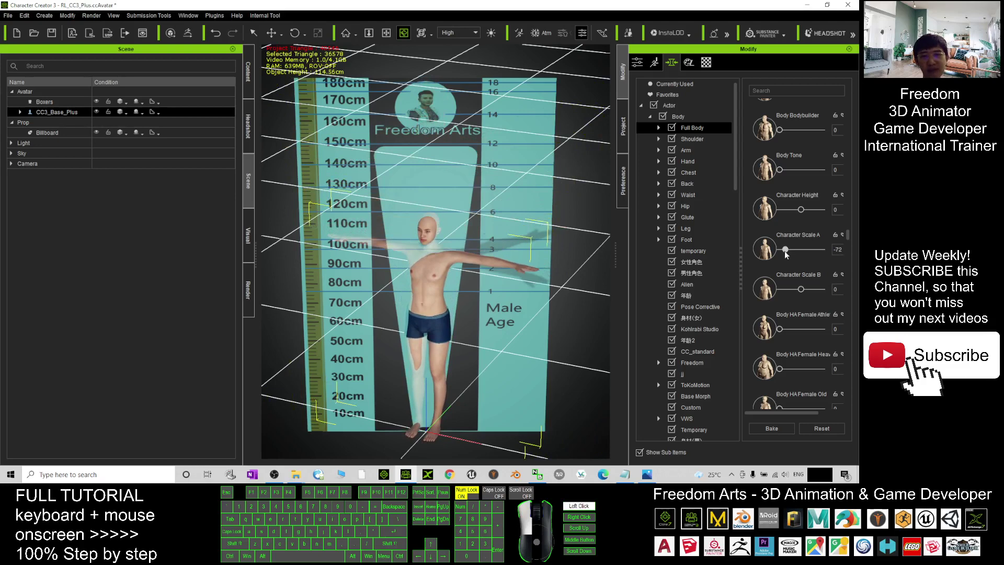
scroll(452, 273, "up", 5)
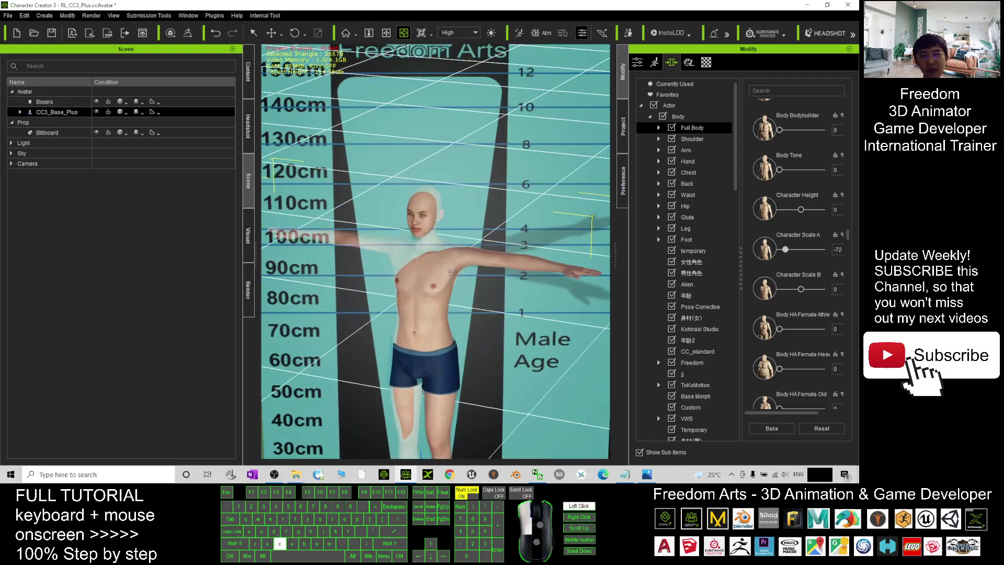
middle_click_drag(452, 271, 440, 230)
scroll(447, 269, "down", 4)
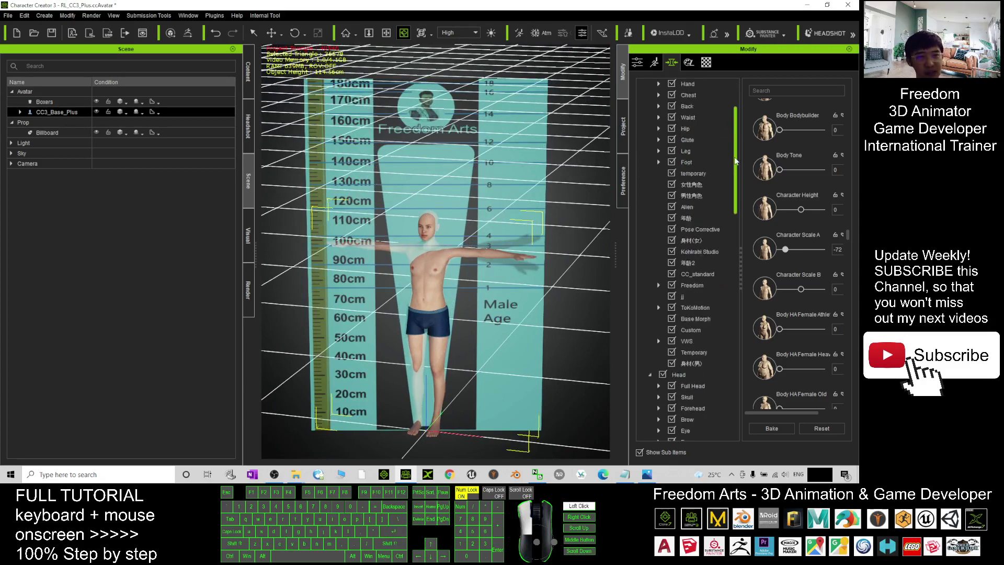
left_click_drag(735, 137, 735, 196)
Filter the Full Head morphs by 'scale' and set Head Scale to 27
left_click(687, 206)
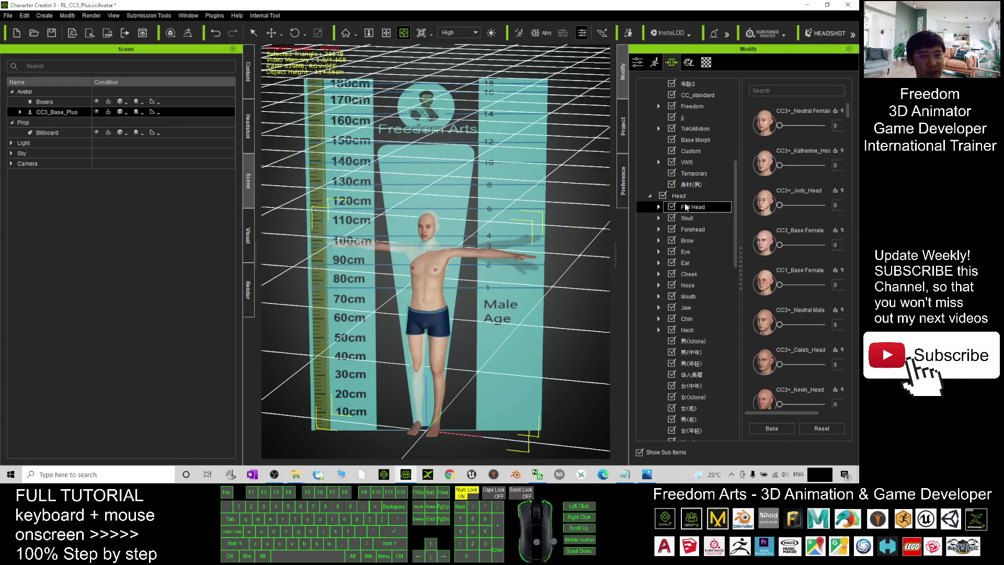
left_click(789, 91)
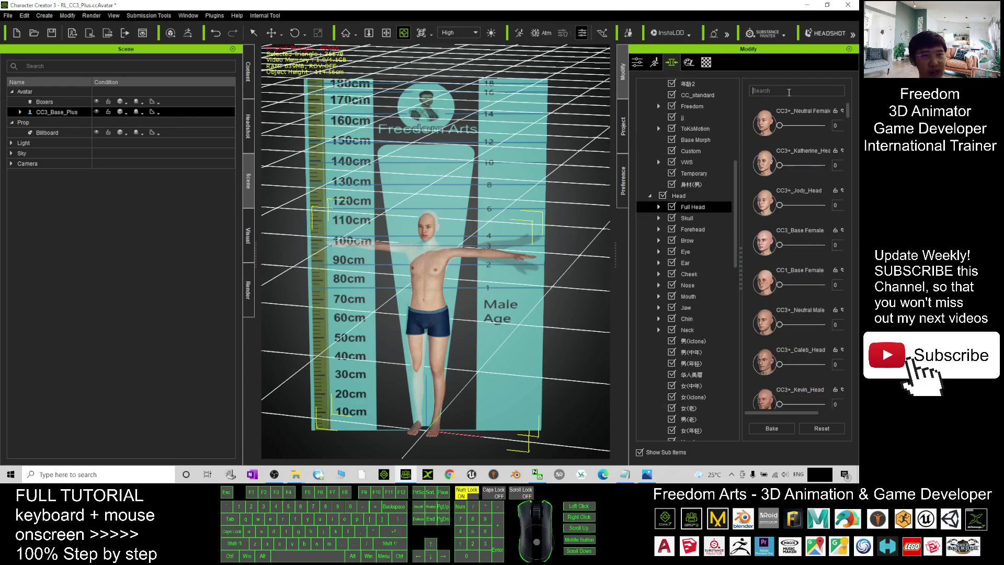
type("scale")
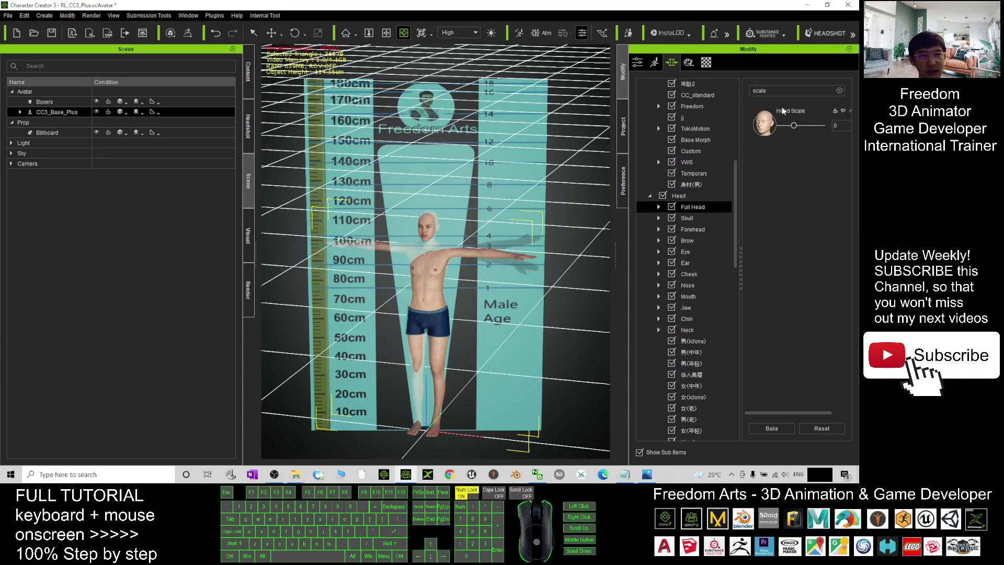
left_click_drag(795, 128, 804, 128)
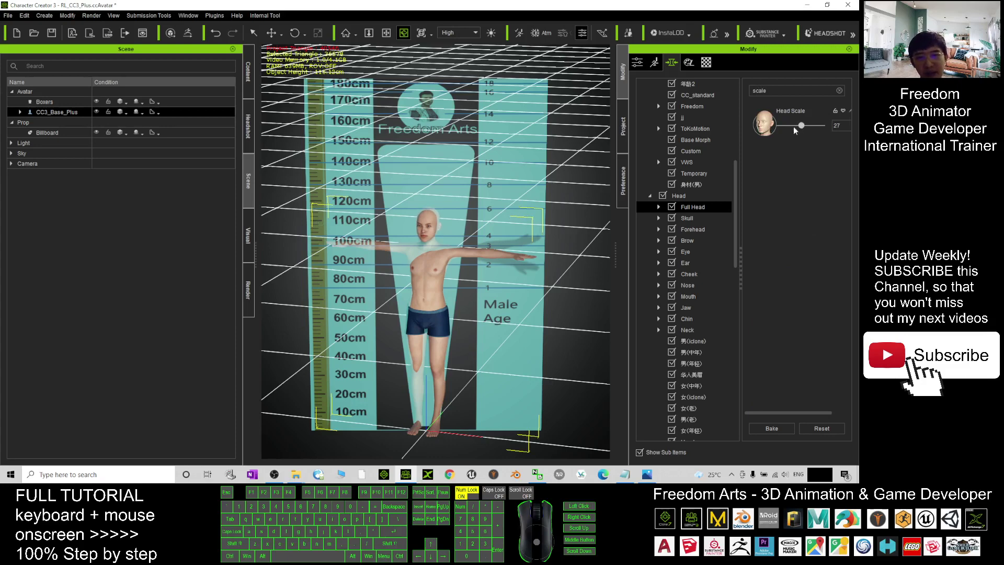
scroll(533, 297, "up", 4)
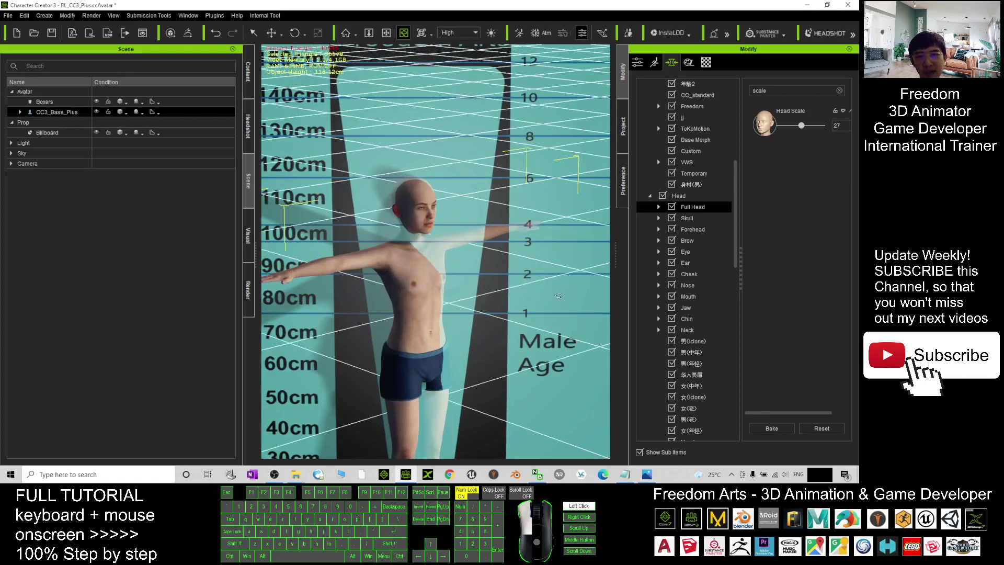
scroll(533, 297, "down", 3)
Orbit around the 116 cm avatar and ruler to inspect the enlarged head from several angles
mouse_move(533, 297)
right_mouse_down()
mouse_move(313, 273)
mouse_move(476, 206)
right_mouse_up()
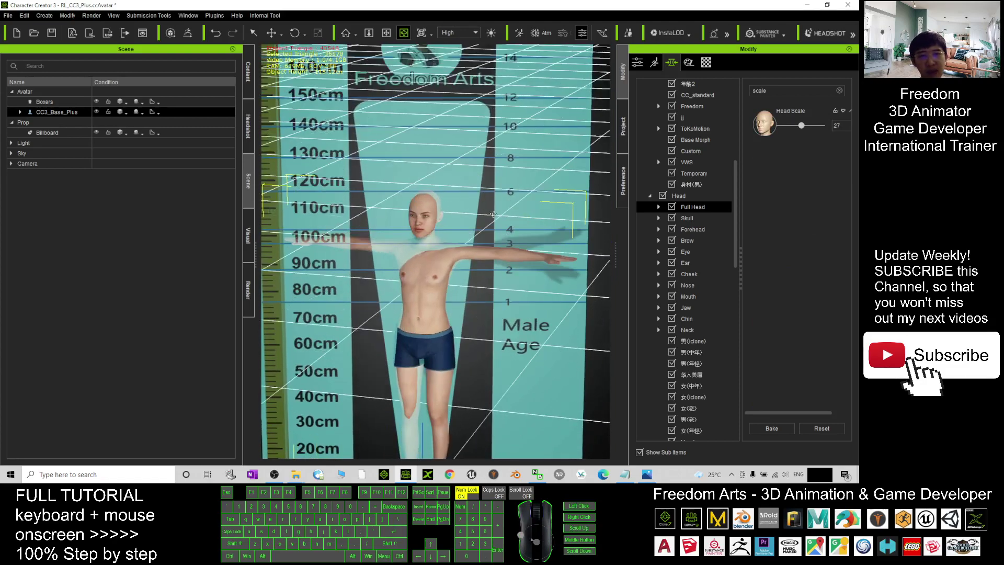
scroll(475, 206, "down", 3)
middle_click_drag(476, 235, 434, 272)
key("f")
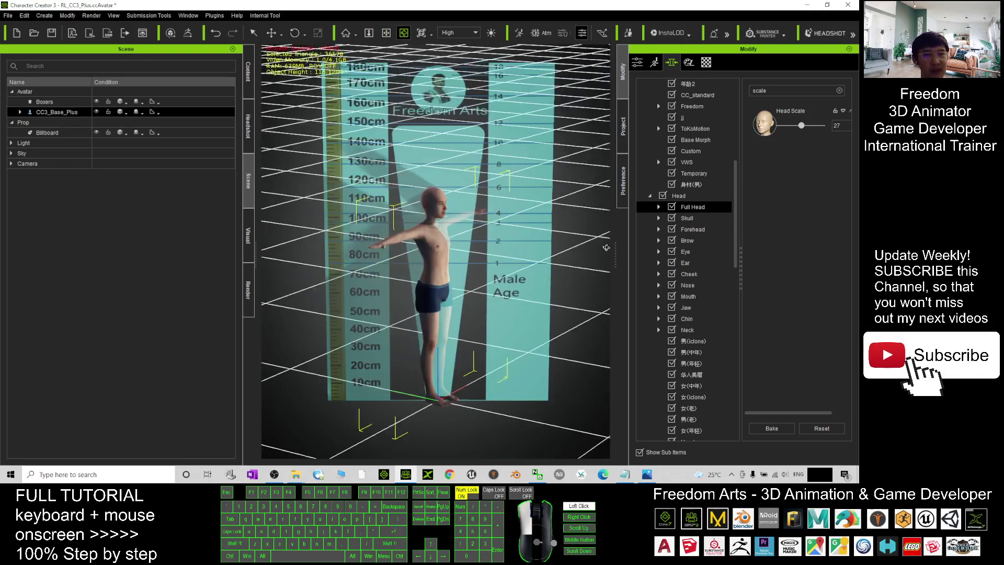
right_click_drag(466, 202, 436, 181)
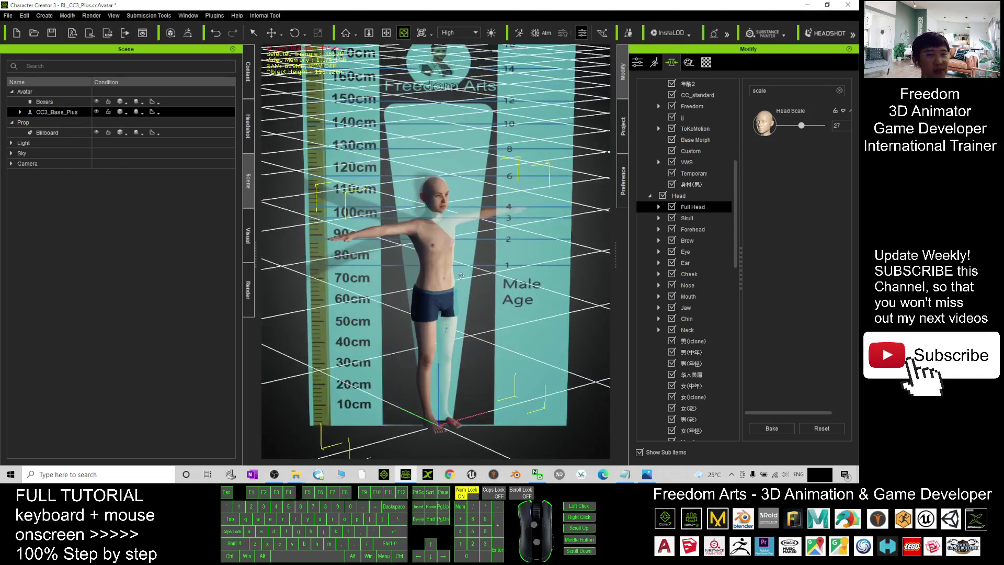
scroll(446, 283, "down", 3)
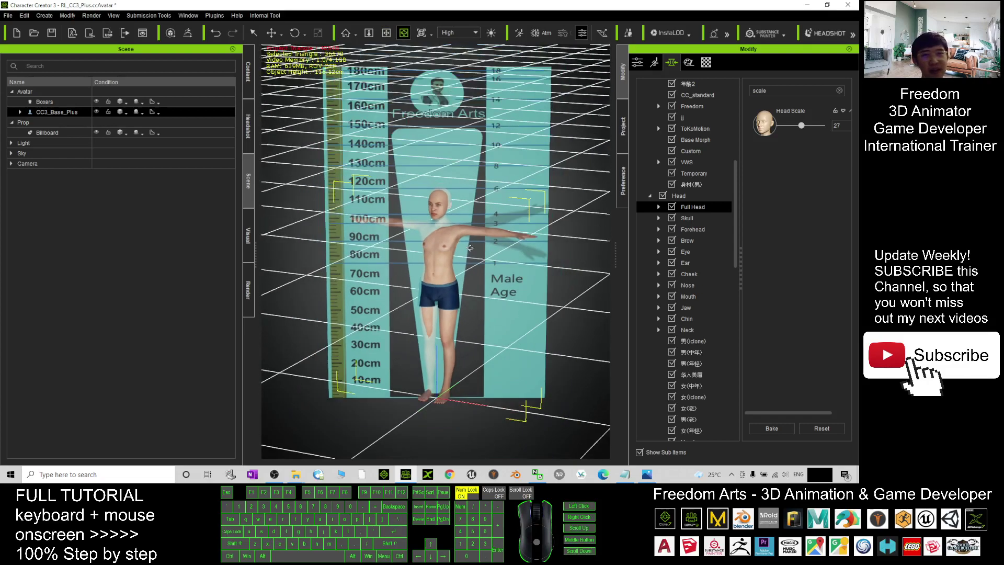
scroll(446, 283, "up", 3)
right_click_drag(446, 282, 466, 235)
scroll(466, 232, "up", 3)
scroll(466, 232, "up", 2)
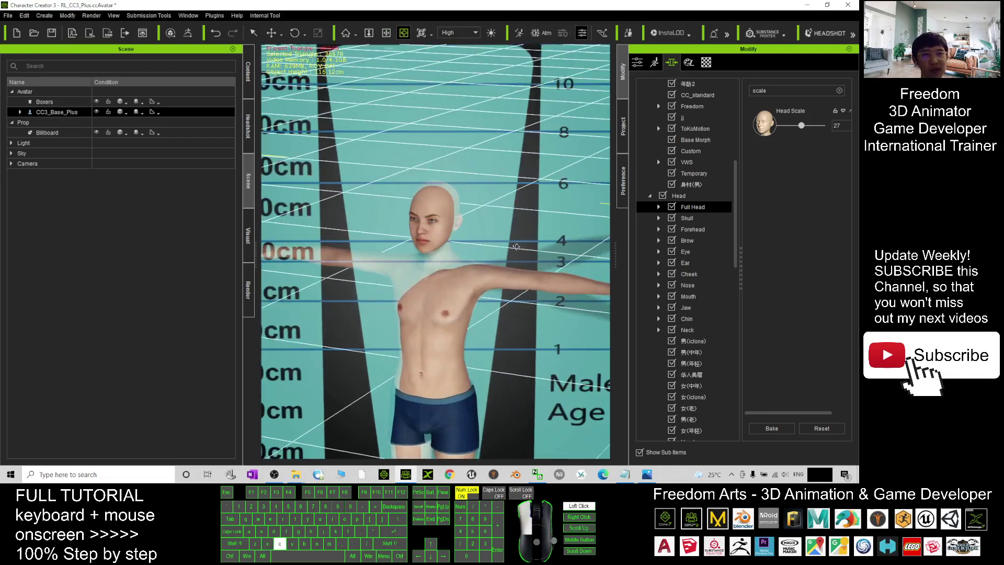
scroll(456, 257, "down", 5)
scroll(457, 257, "down", 2)
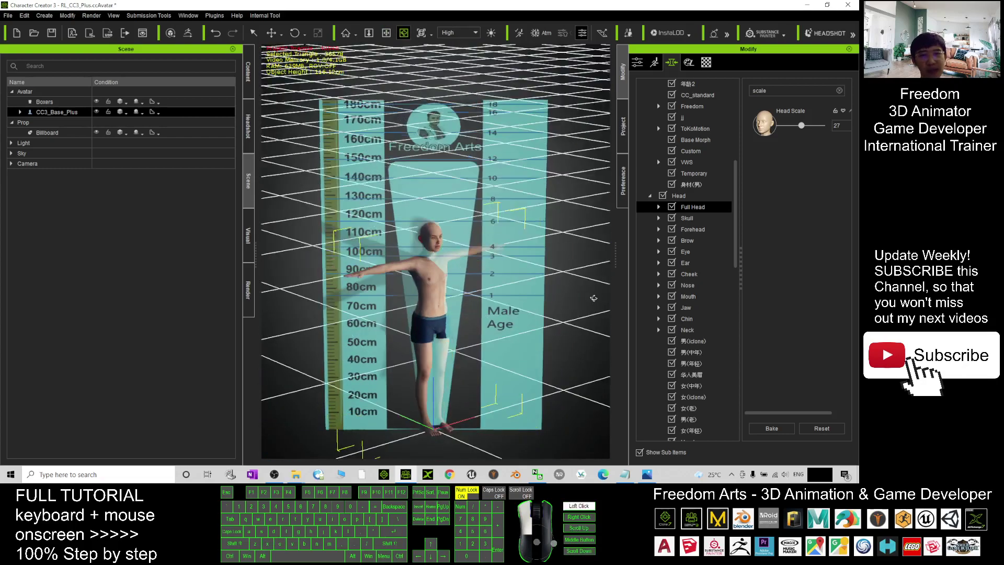
right_click_drag(452, 266, 481, 291)
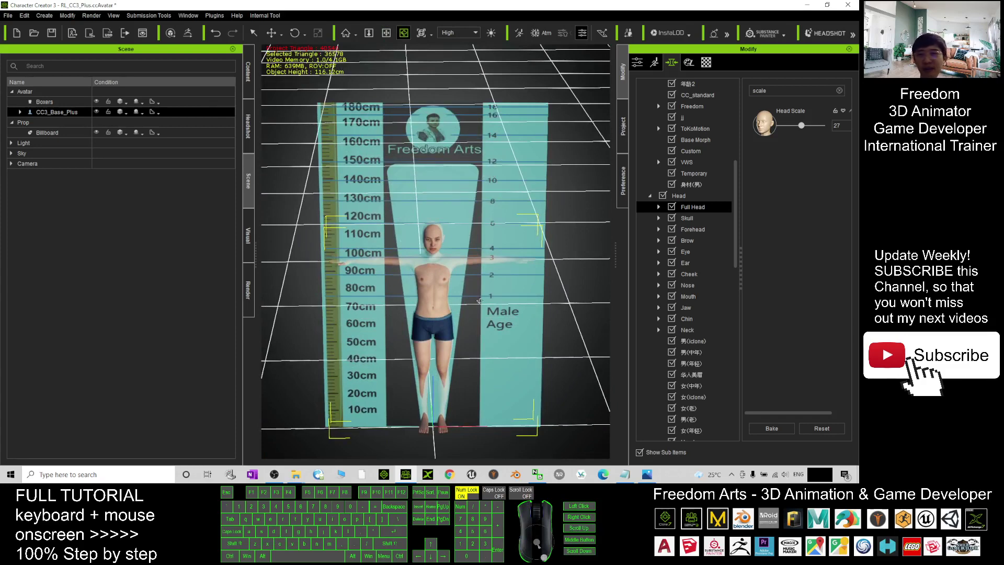
right_click_drag(479, 300, 475, 283)
scroll(471, 290, "up", 2)
scroll(387, 151, "down", 1)
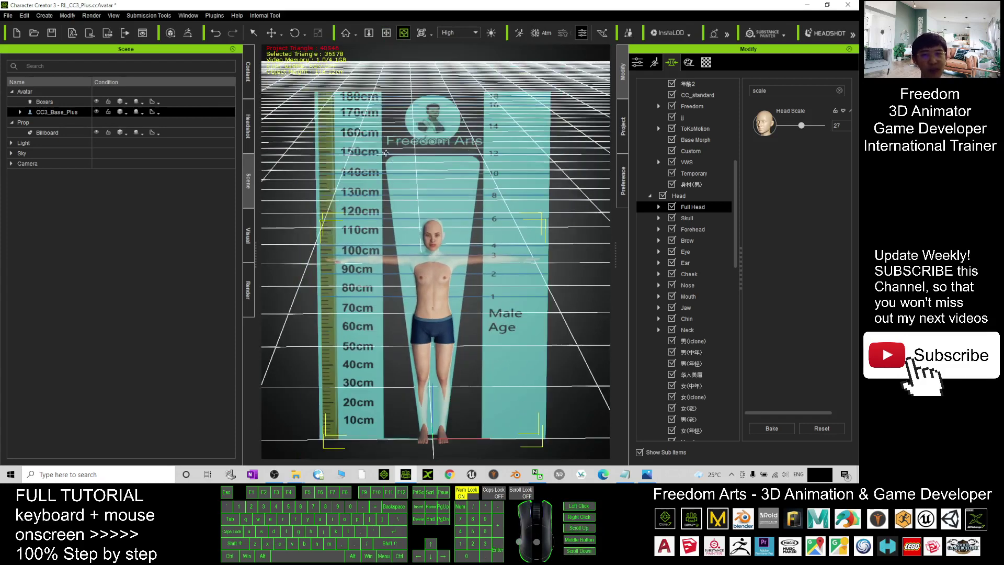
right_click_drag(386, 152, 534, 306)
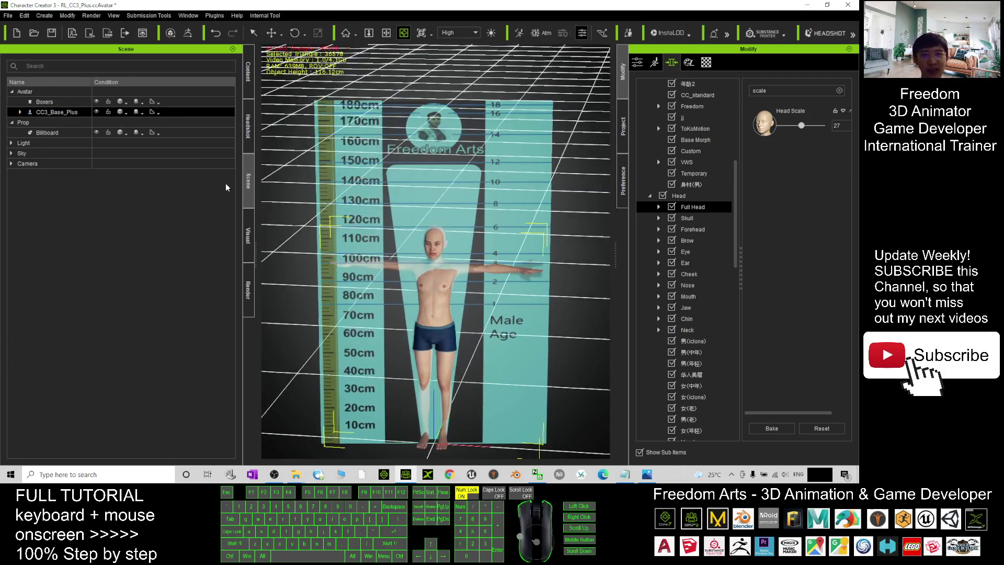
Open the Headshot tool in AUTO mode and select its face-photo drop area
left_click(248, 133)
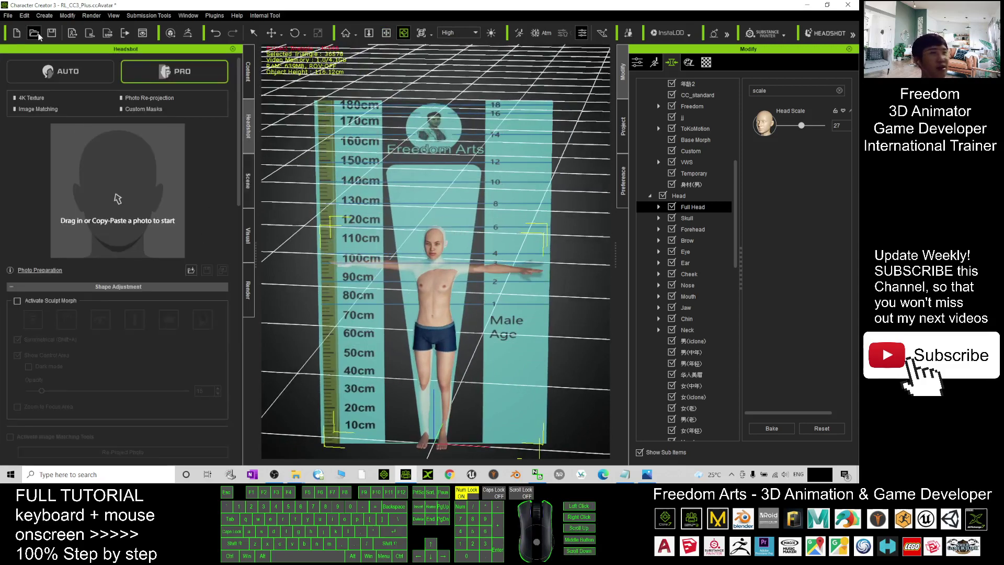
left_click(60, 71)
scroll(368, 235, "up", 3)
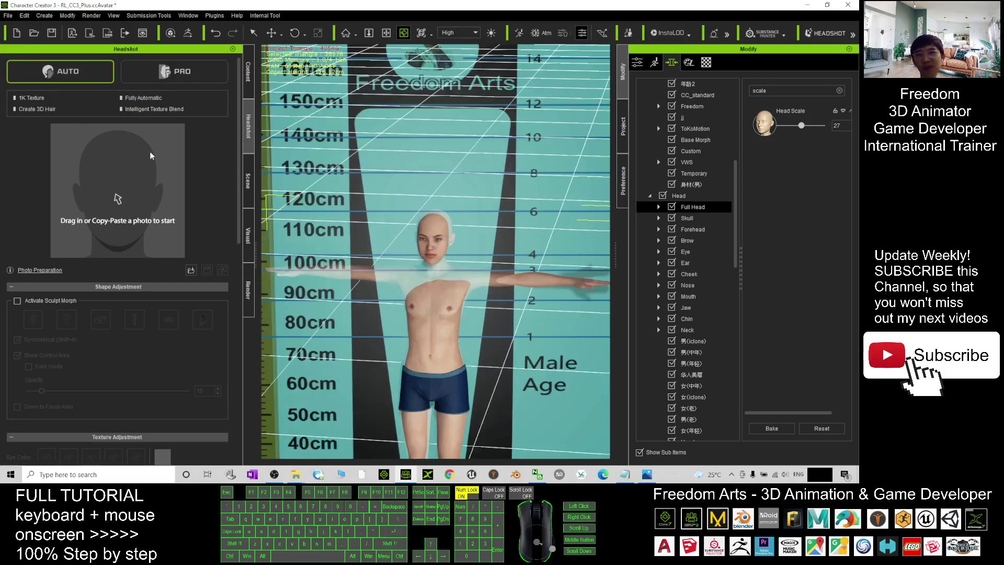
left_click(118, 177)
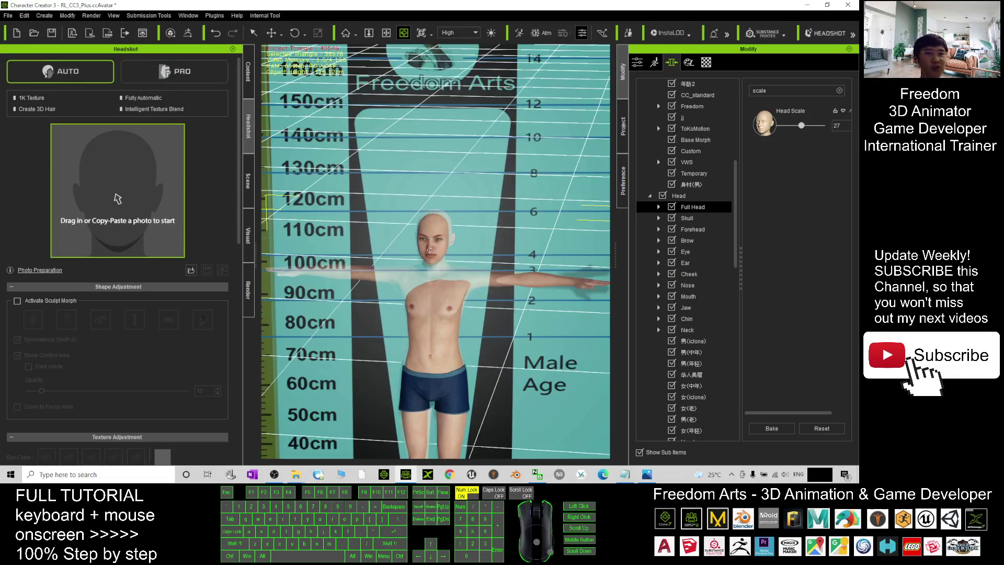
scroll(430, 250, "down", 3)
Look down on the avatar and ruler, then view the Body Ruler cover image in Photos
mouse_move(471, 259)
left_mouse_down("alt")
mouse_move(545, 284)
mouse_move(334, 271)
left_mouse_up("alt")
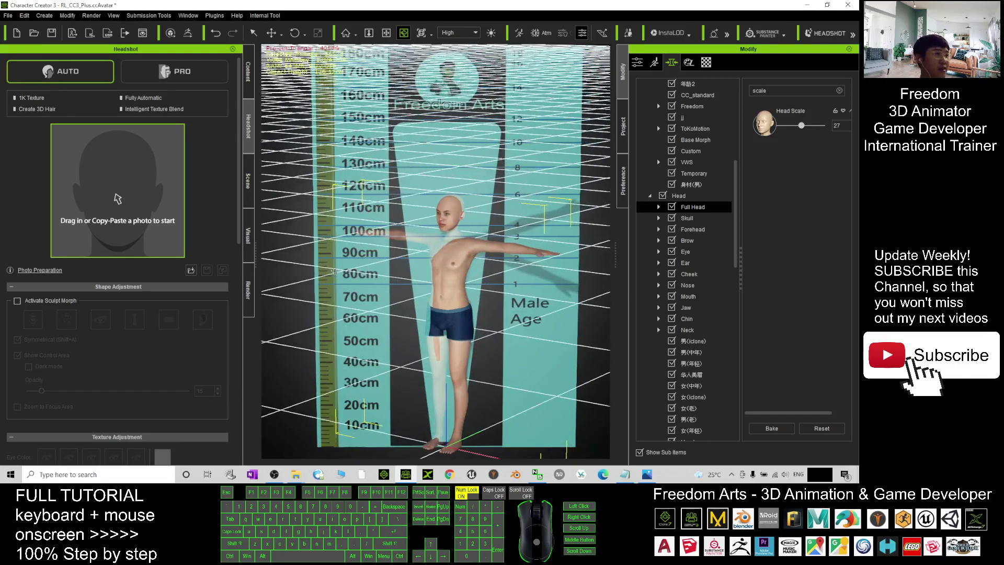
scroll(463, 229, "down", 3)
left_click_drag(447, 235, 412, 297, "alt")
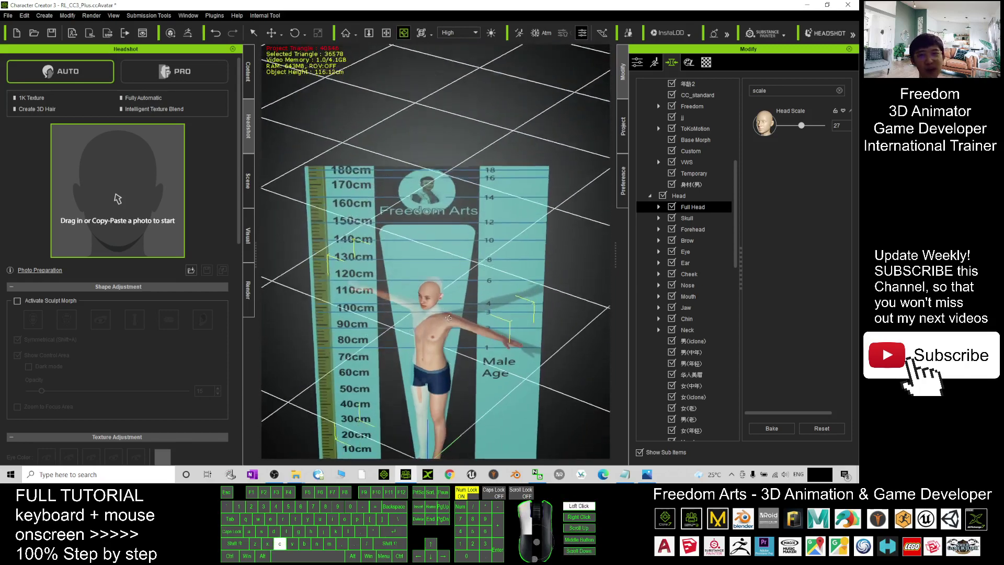
left_click(647, 474)
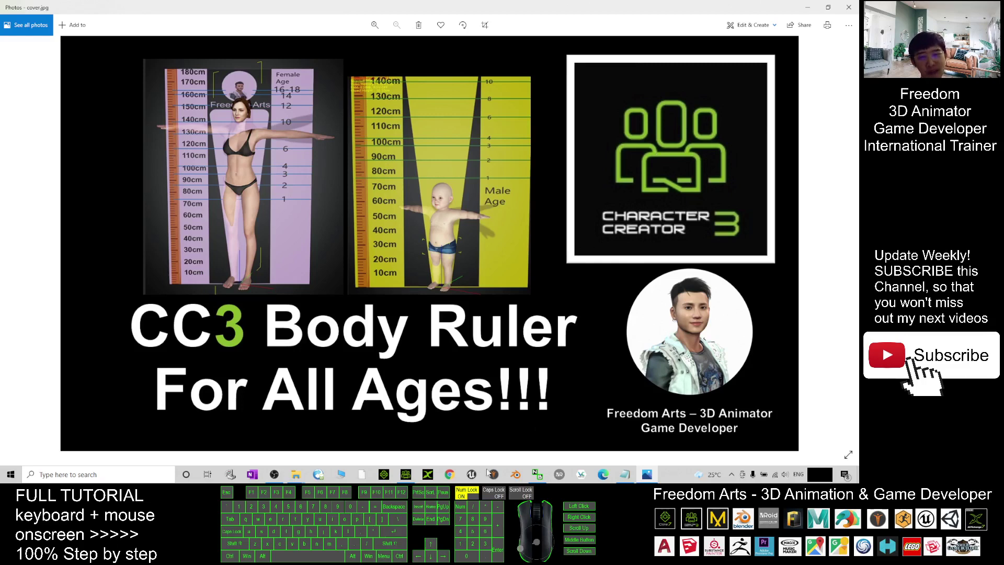
left_click(406, 474)
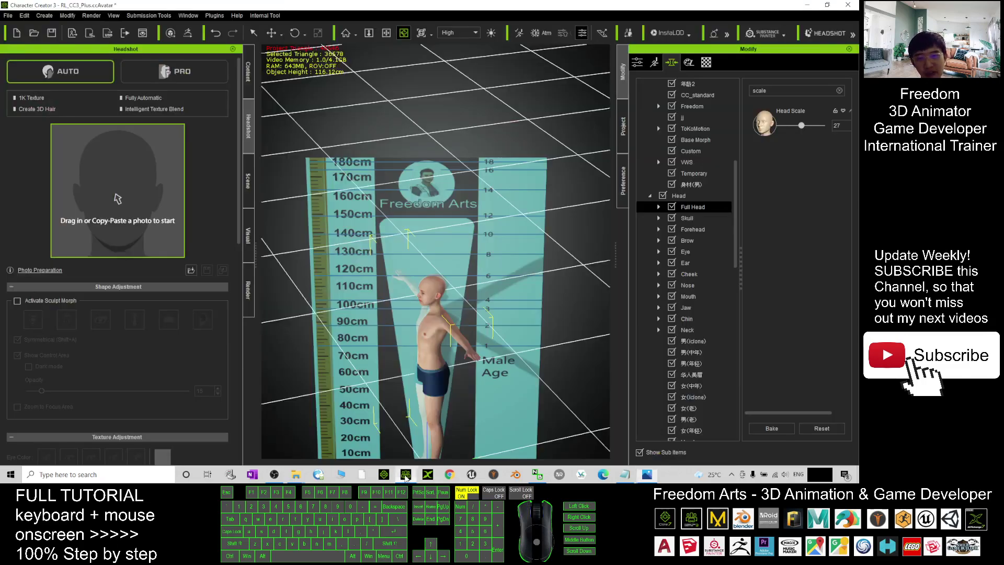
scroll(436, 251, "down", 3)
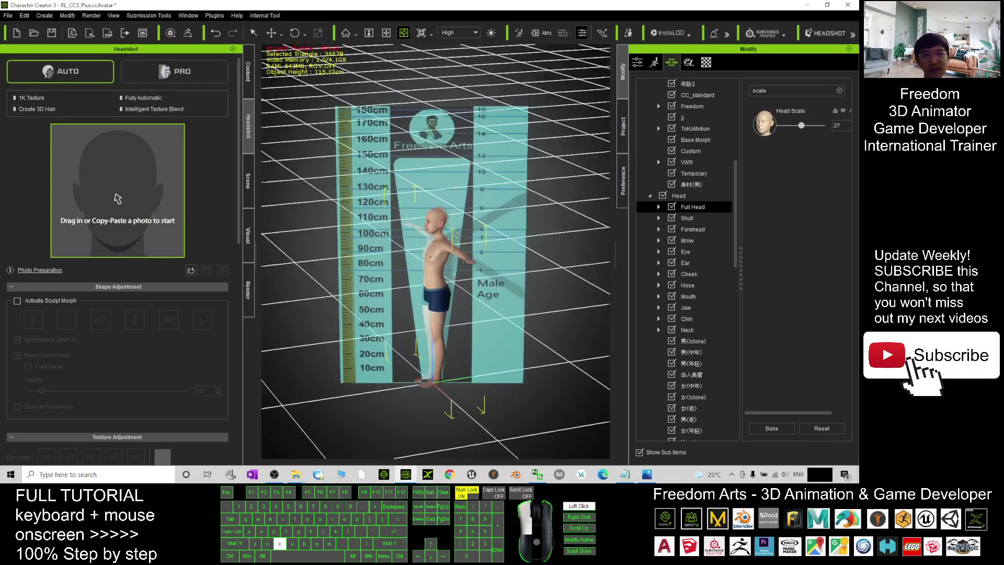
left_click_drag(456, 235, 315, 217, "alt")
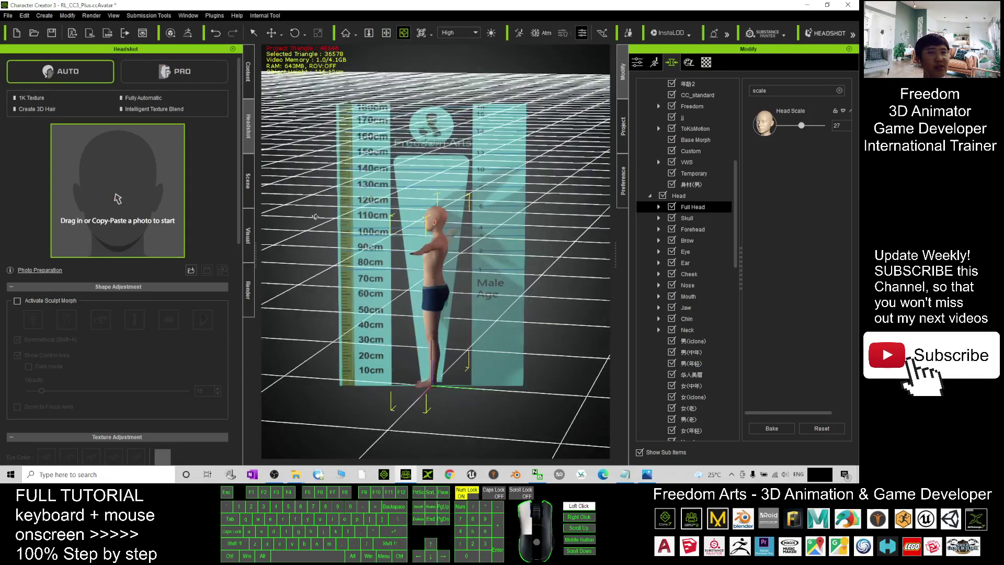
left_click_drag(337, 212, 369, 220, "alt")
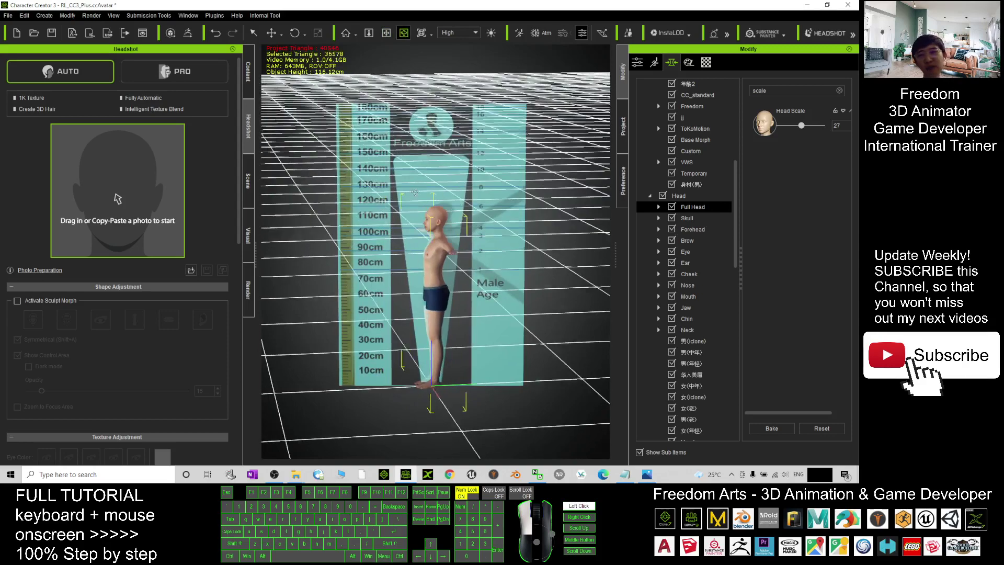
scroll(422, 258, "up", 3)
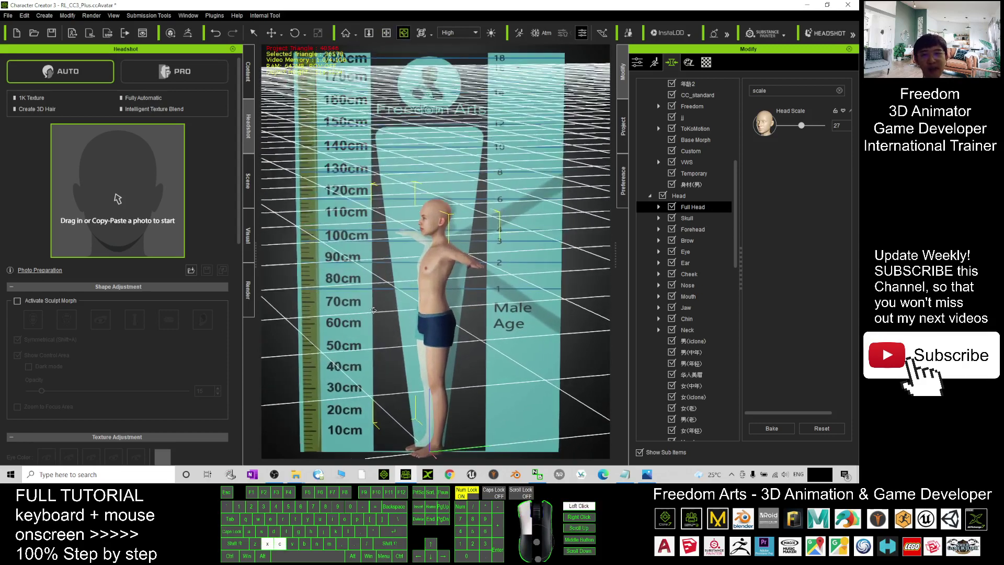
left_click_drag(422, 257, 524, 310, "alt")
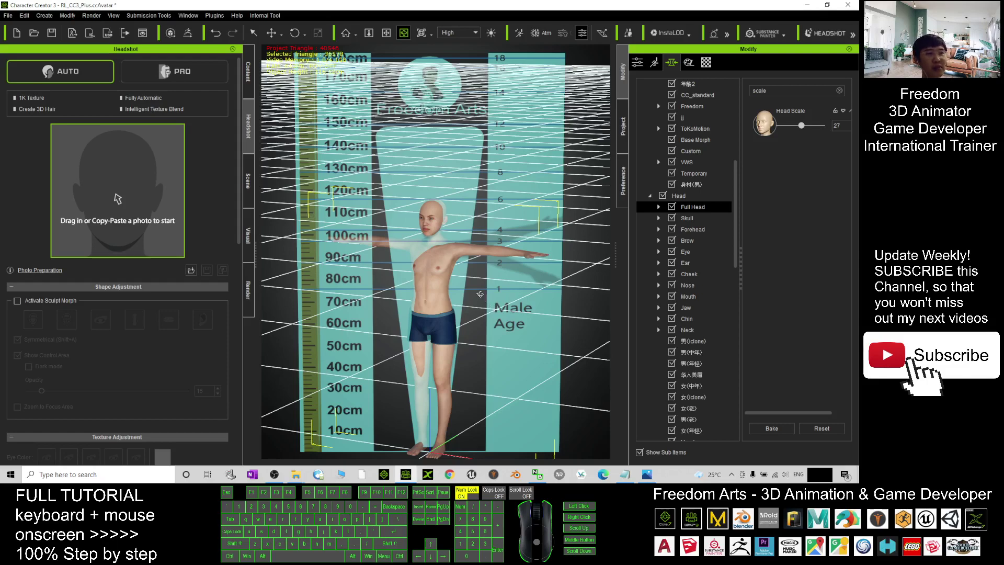
scroll(479, 294, "up", 2)
scroll(464, 283, "up", 1)
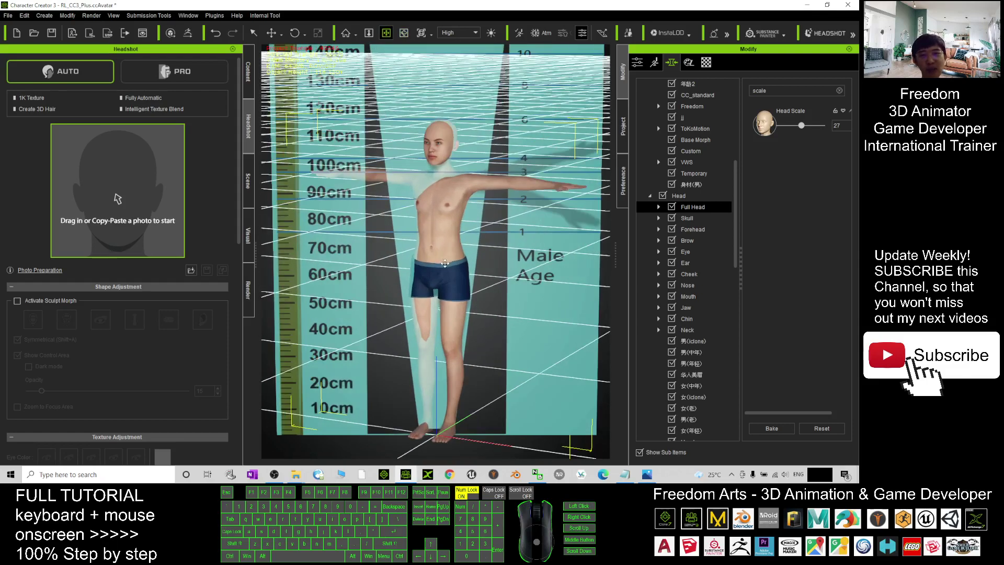
left_click_drag(444, 262, 605, 284, "alt")
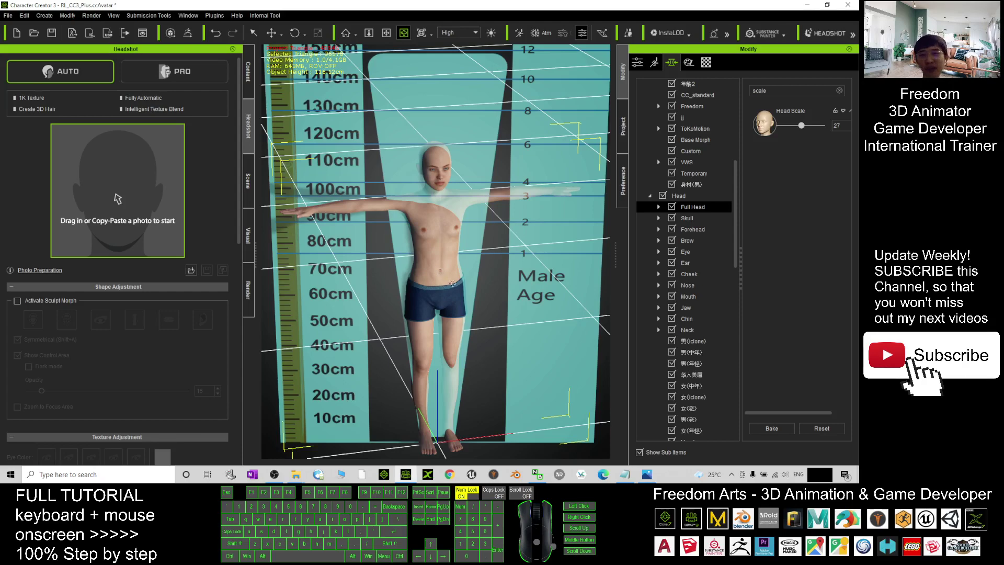
scroll(452, 285, "down", 3)
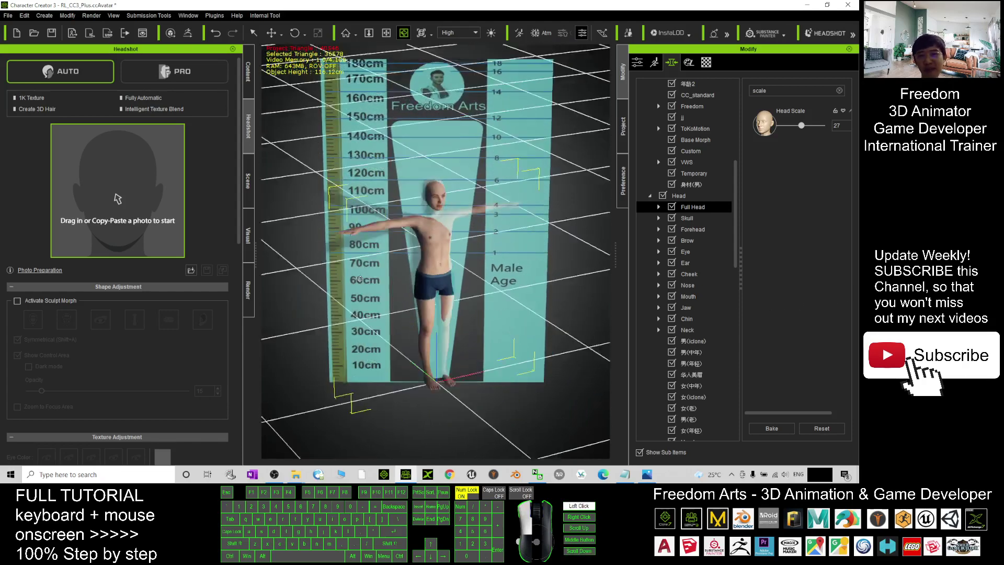